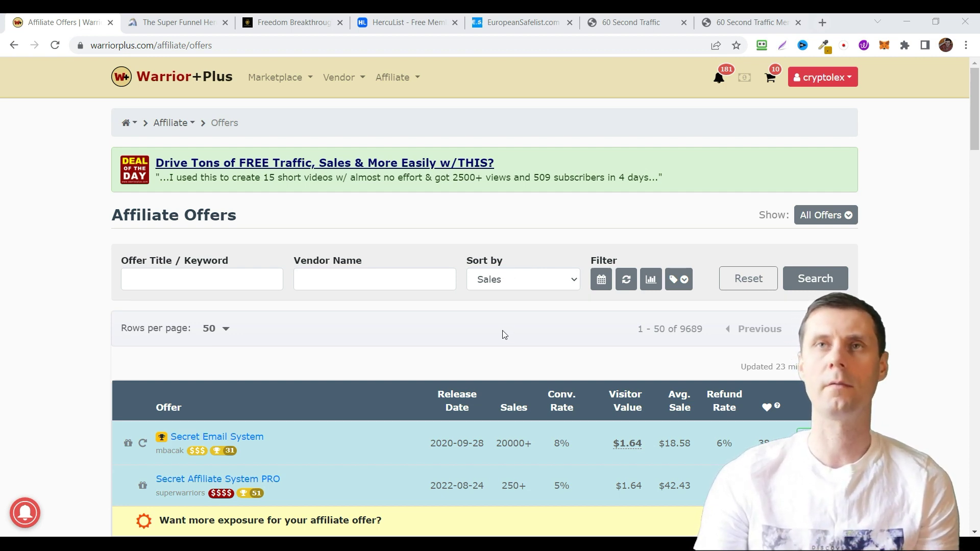
Go to the Affiliate Offers listing, ranked by Pulse Score.
click(393, 77)
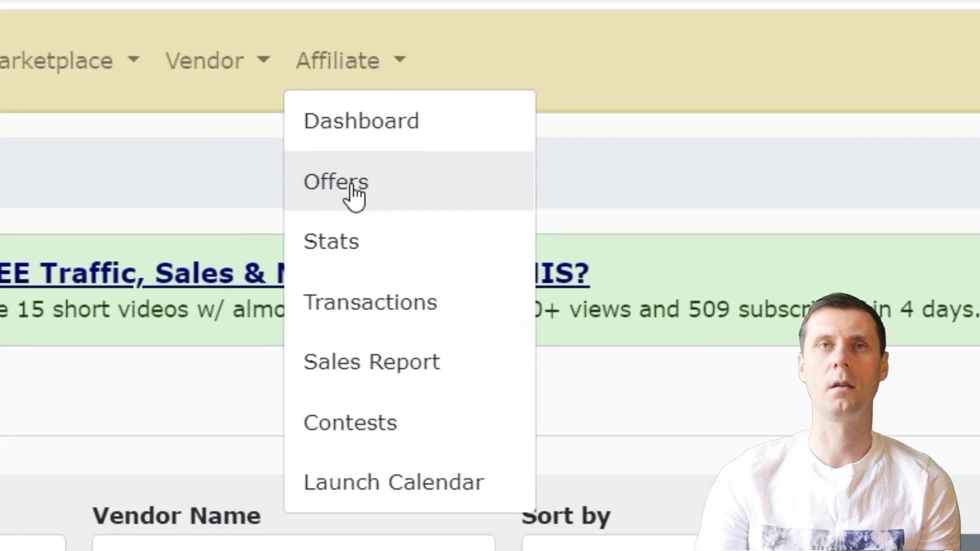
click(337, 184)
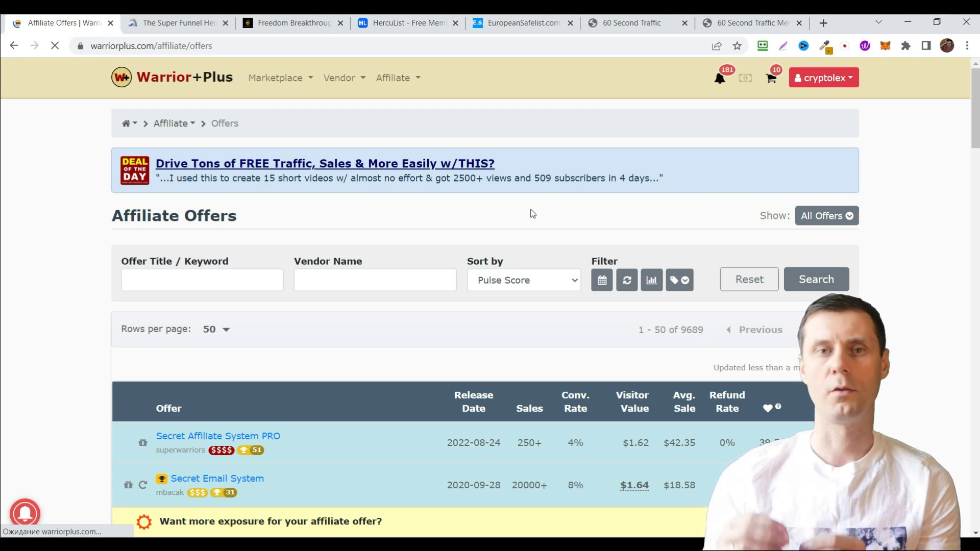
scroll(531, 214, down, 3)
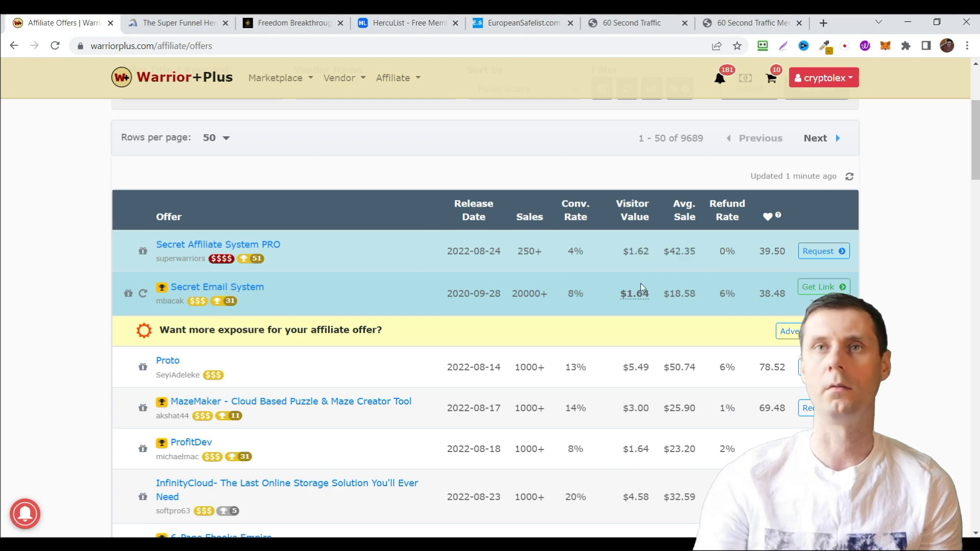
scroll(699, 304, down, 1)
scroll(632, 353, up, 3)
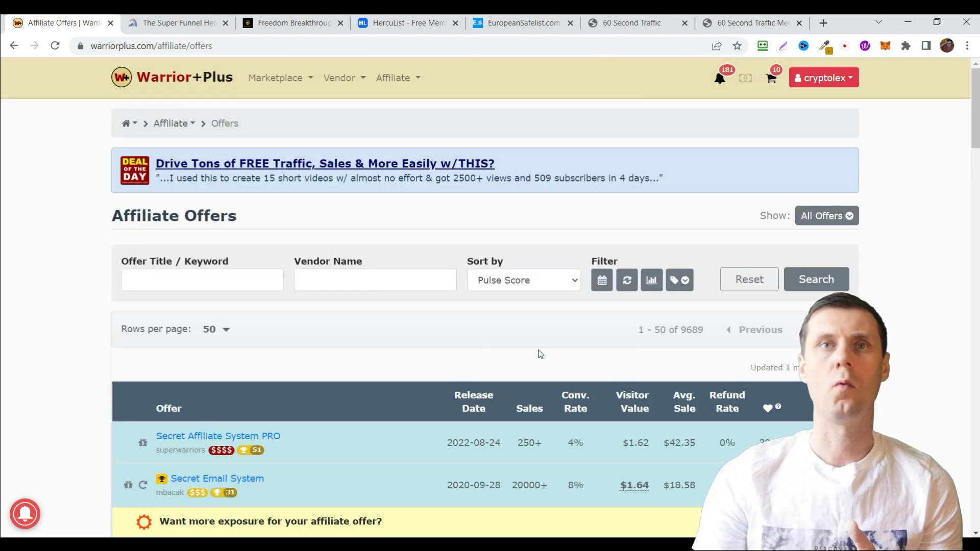
Sort offers by Sales, note Super Funnel Hero System's 0% refund rate, and open its offer page.
click(528, 280)
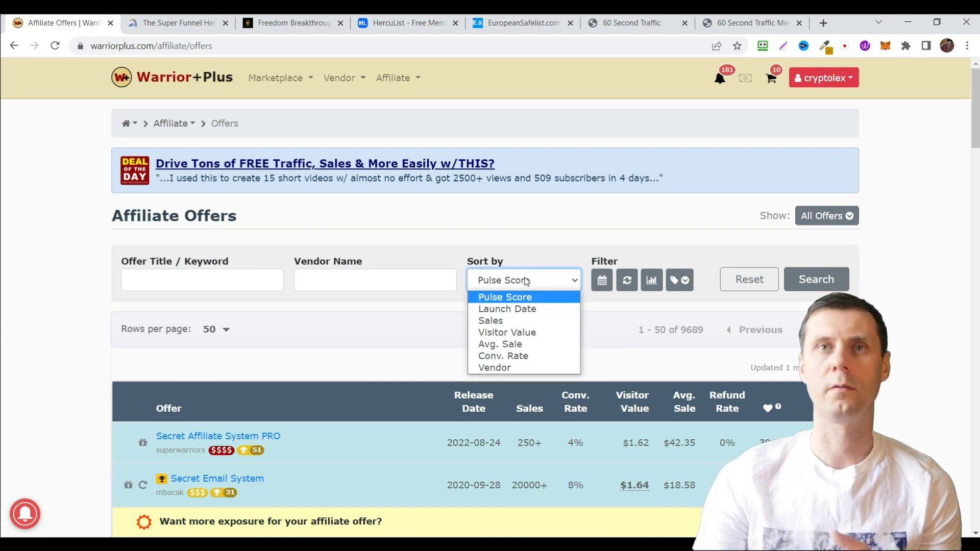
click(500, 325)
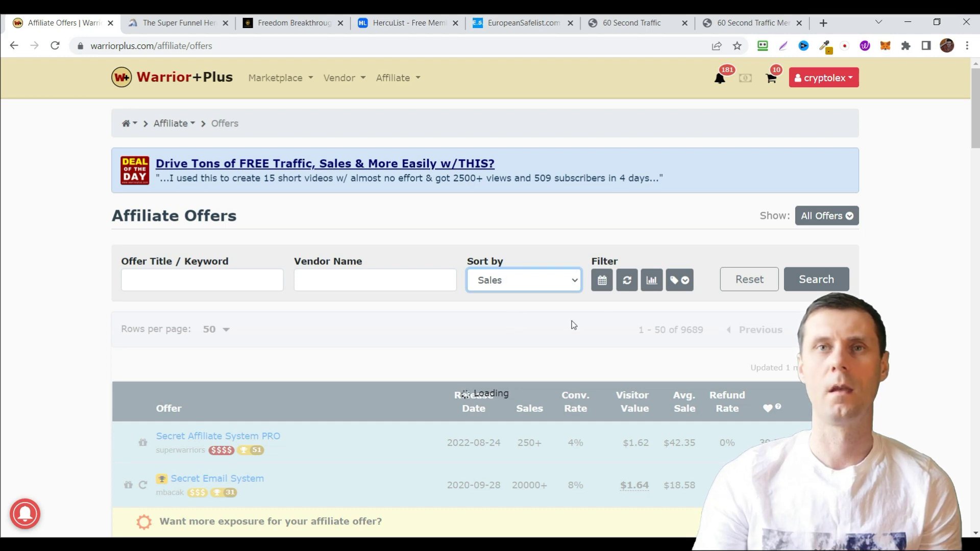
scroll(572, 325, down, 3)
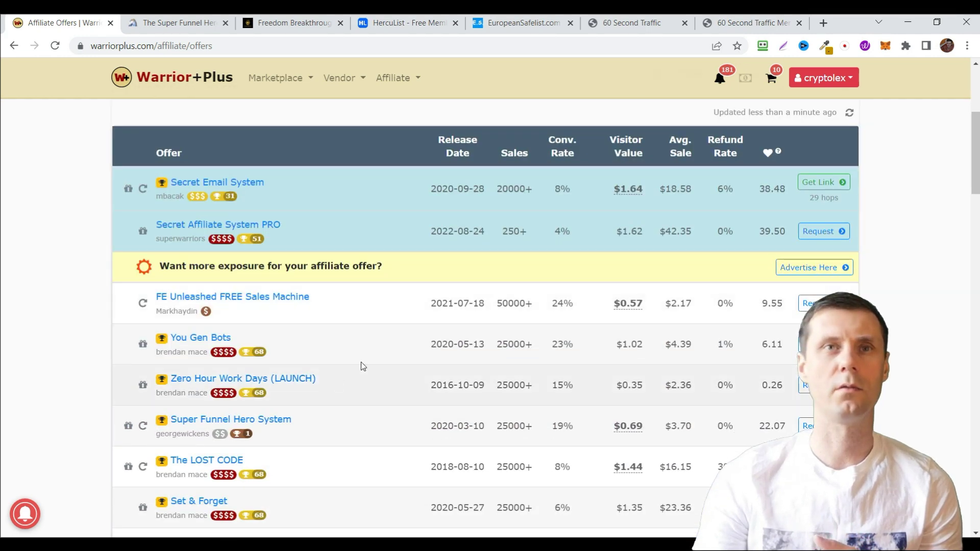
scroll(361, 366, down, 1)
scroll(343, 311, down, 1)
scroll(373, 317, up, 1)
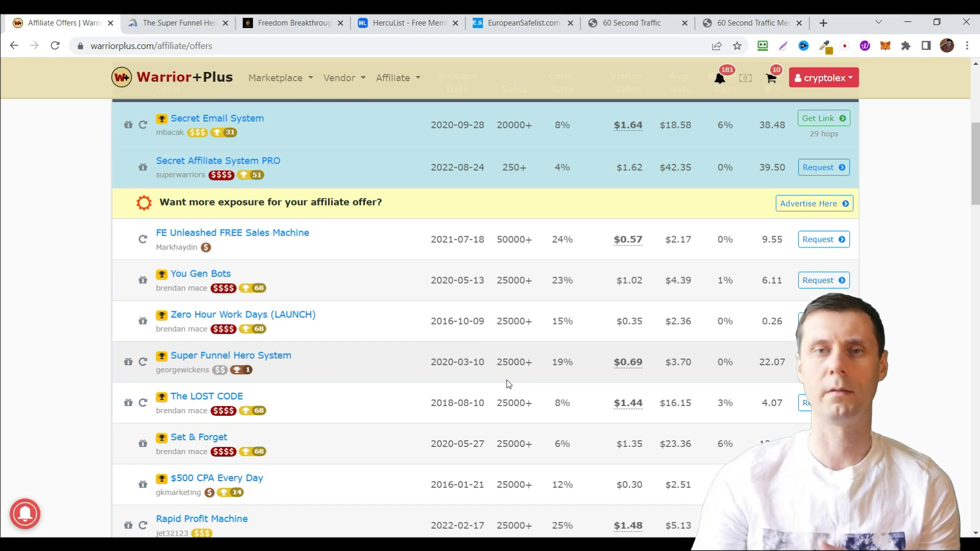
scroll(512, 384, up, 2)
scroll(513, 383, down, 1)
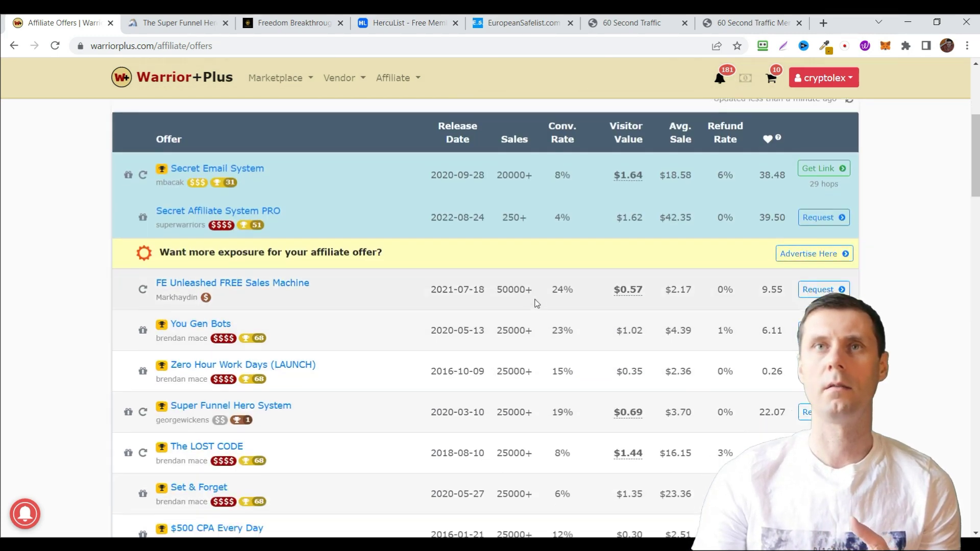
scroll(513, 368, down, 2)
scroll(557, 381, up, 1)
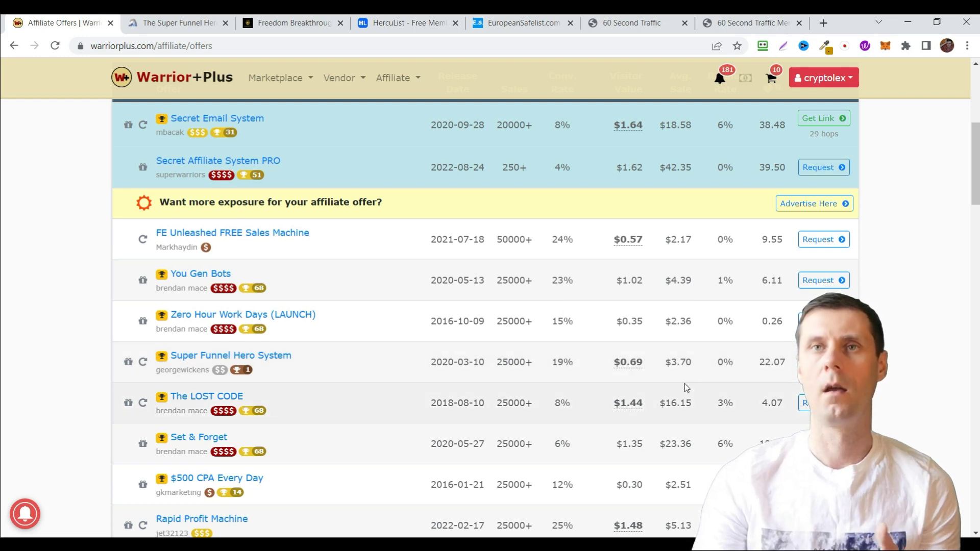
double_click(720, 363)
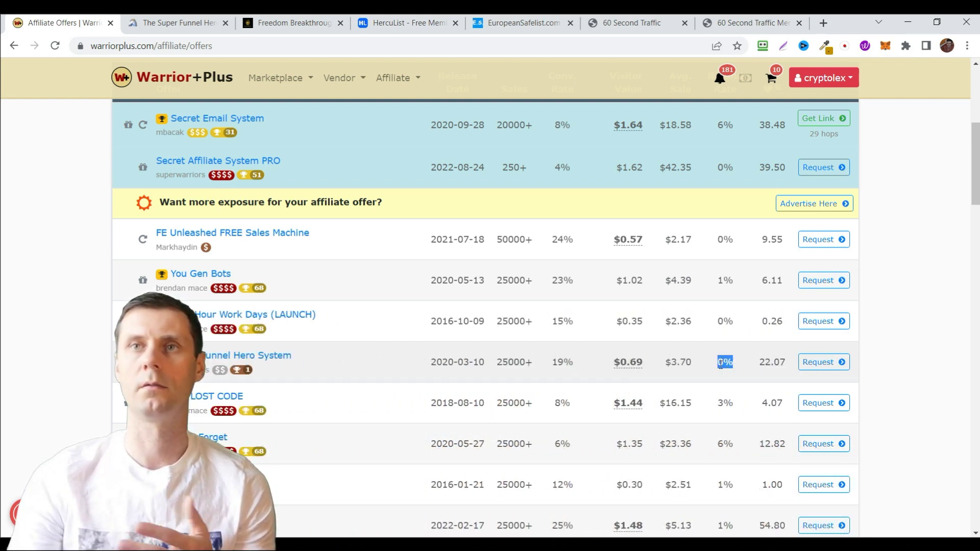
click(708, 364)
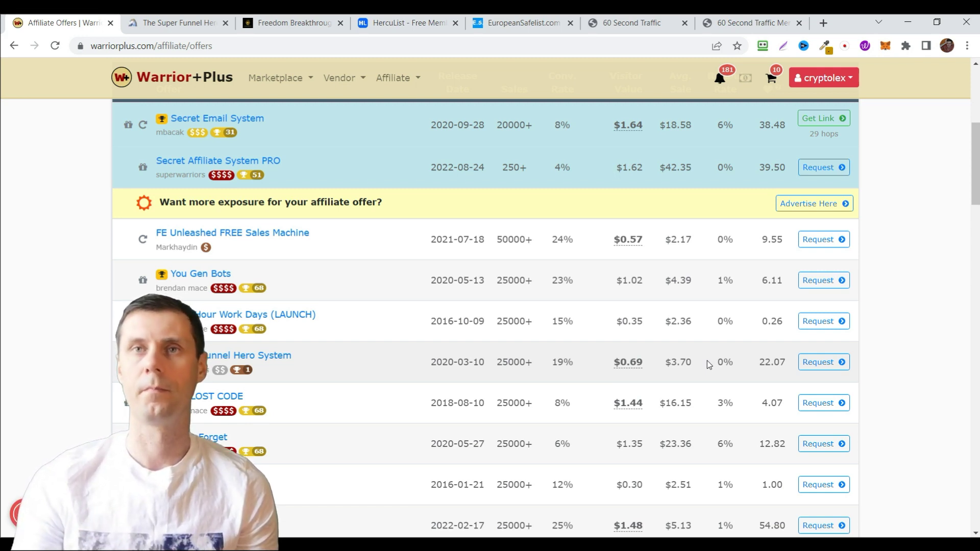
click(833, 371)
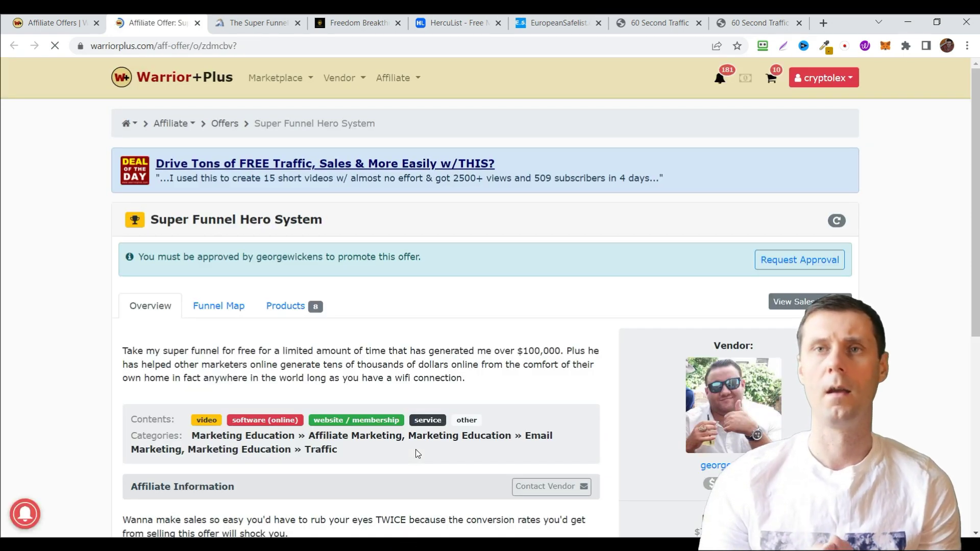
Start and dismiss a promotion request, then view the offer's eight included products.
click(806, 261)
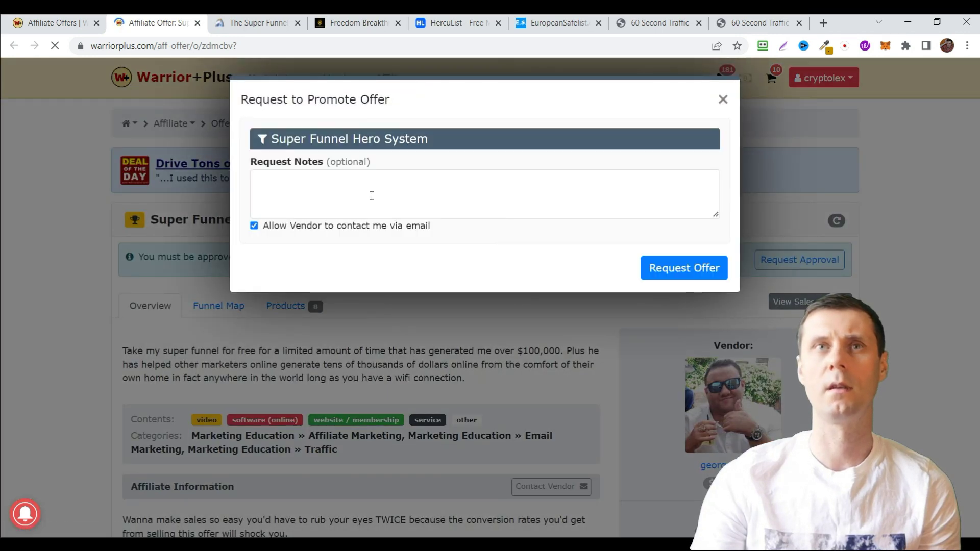
click(722, 99)
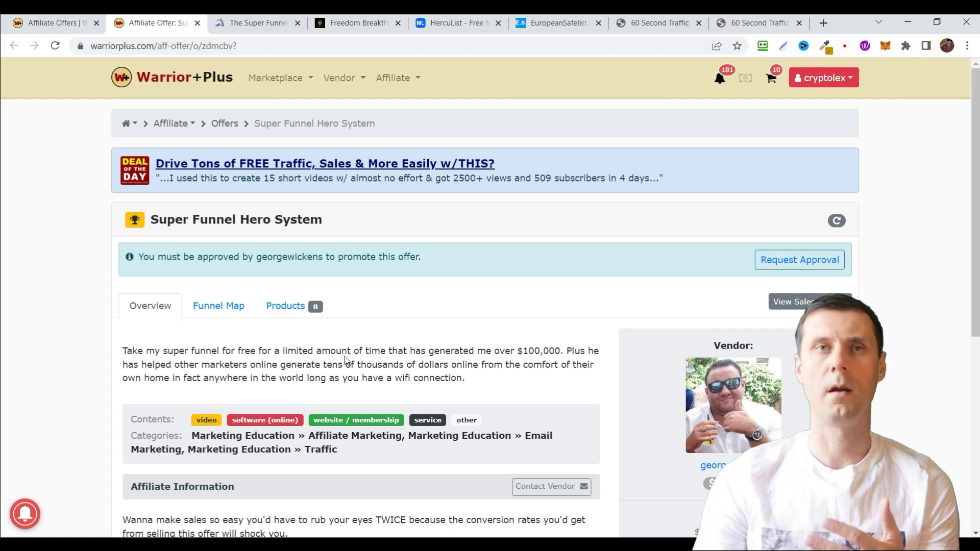
click(288, 306)
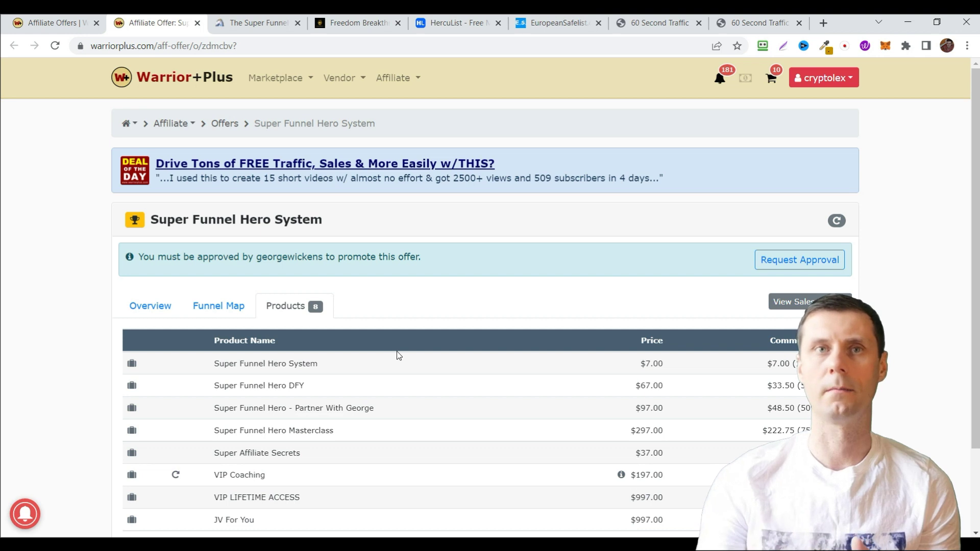
scroll(396, 354, down, 2)
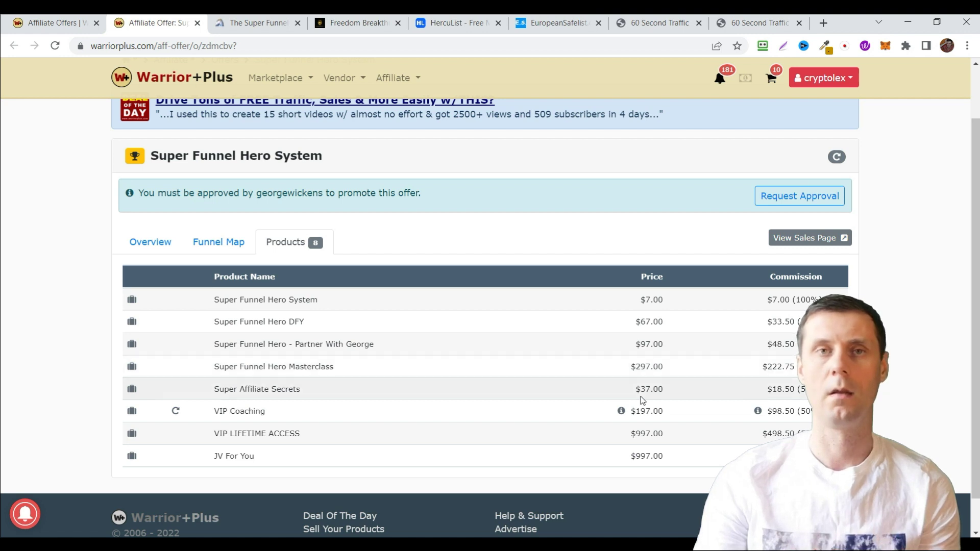
scroll(611, 453, up, 2)
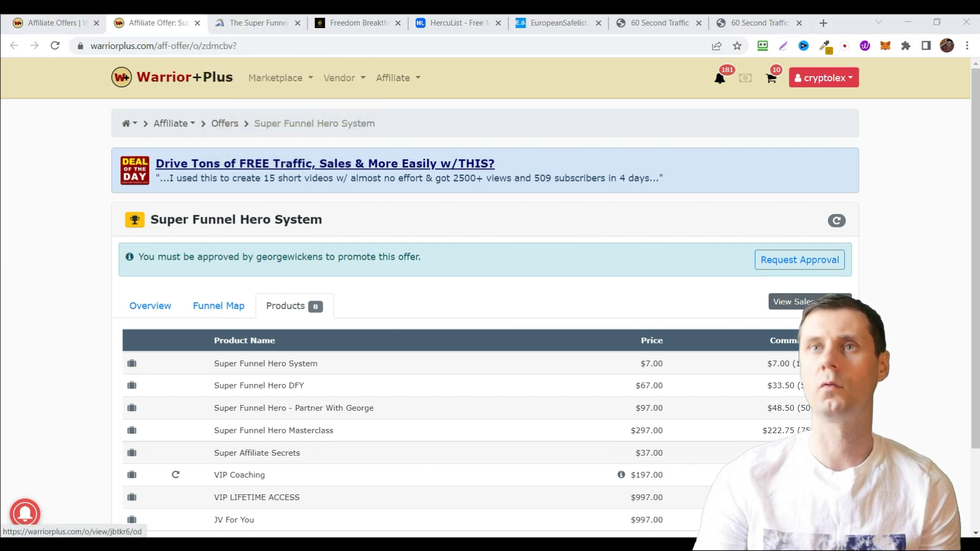
Switch to the Super Funnel Hero sales page tab to review it.
click(256, 22)
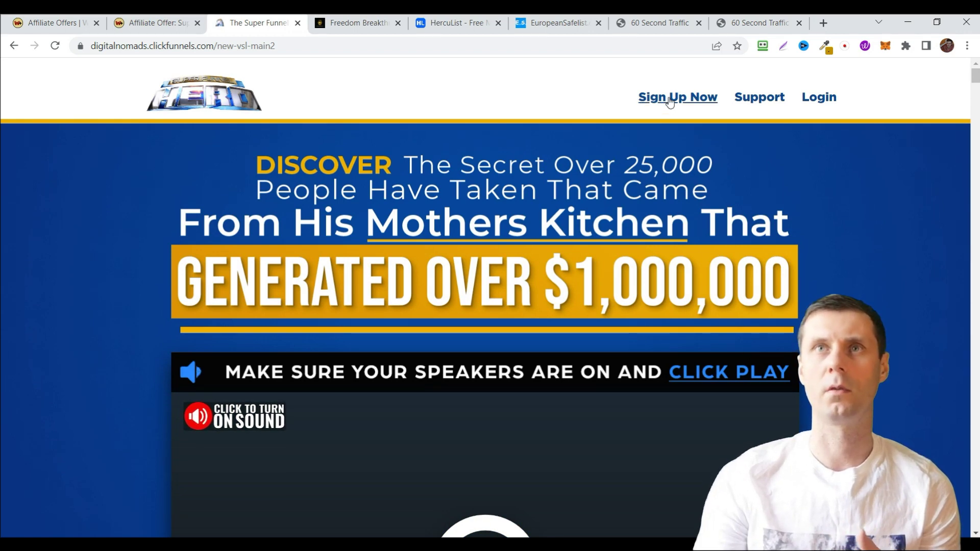
scroll(820, 291, down, 3)
scroll(819, 292, up, 3)
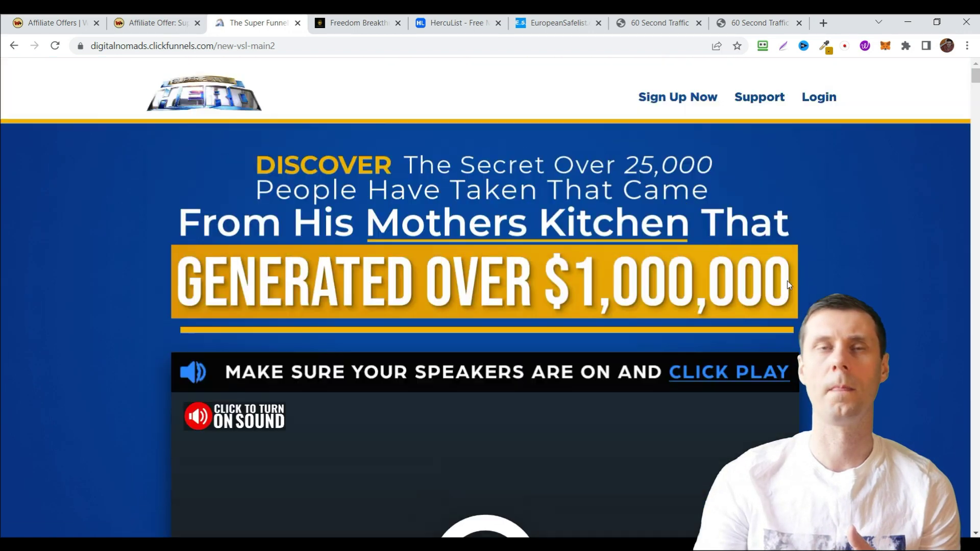
scroll(689, 282, down, 10)
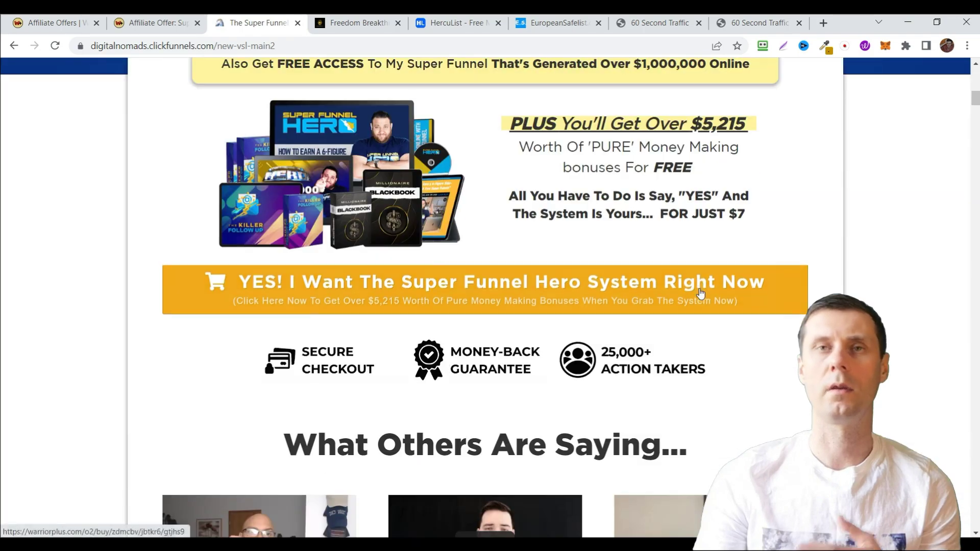
scroll(697, 288, down, 5)
scroll(699, 288, down, 5)
scroll(652, 309, down, 5)
scroll(660, 308, down, 5)
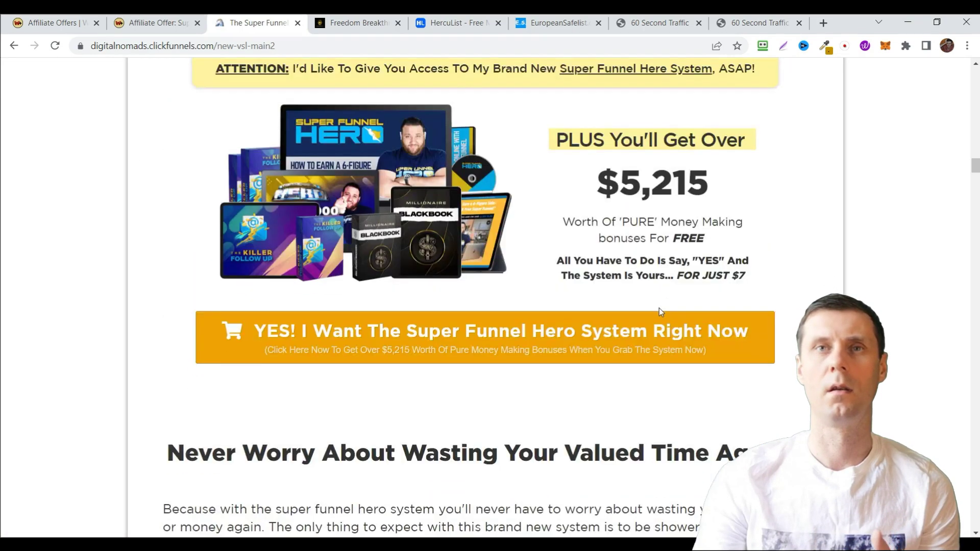
scroll(660, 308, down, 5)
scroll(659, 307, down, 5)
scroll(660, 307, down, 5)
scroll(659, 307, down, 5)
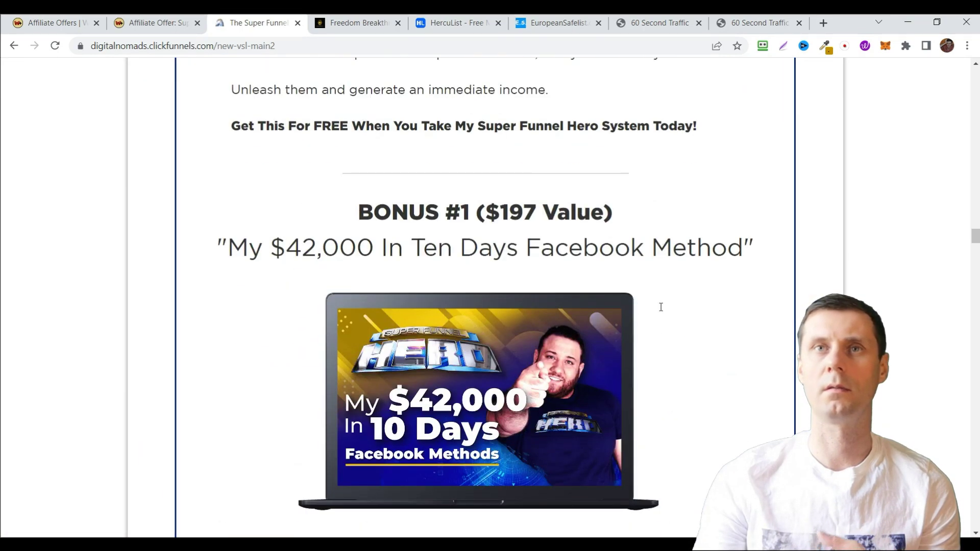
scroll(660, 307, down, 5)
scroll(661, 308, down, 5)
scroll(660, 307, down, 2)
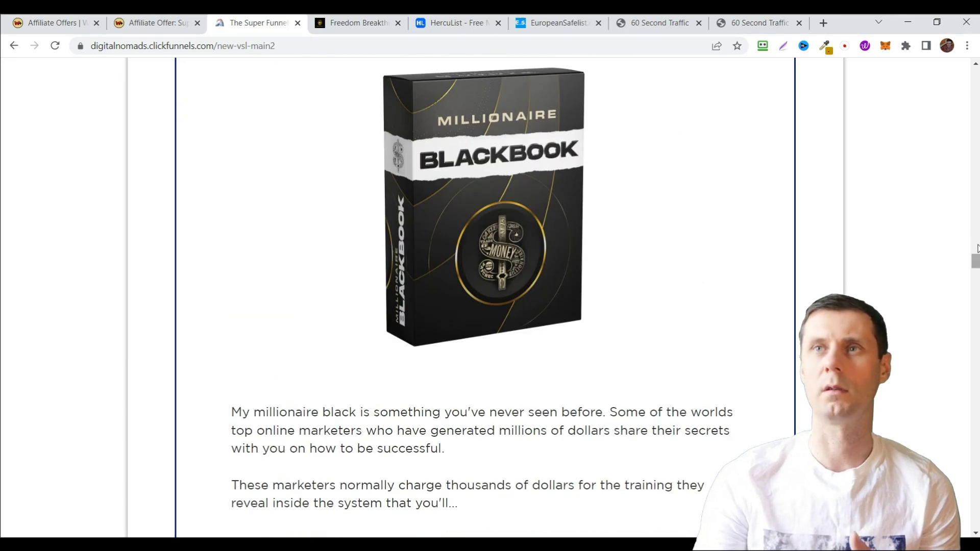
drag(975, 263, 976, 434)
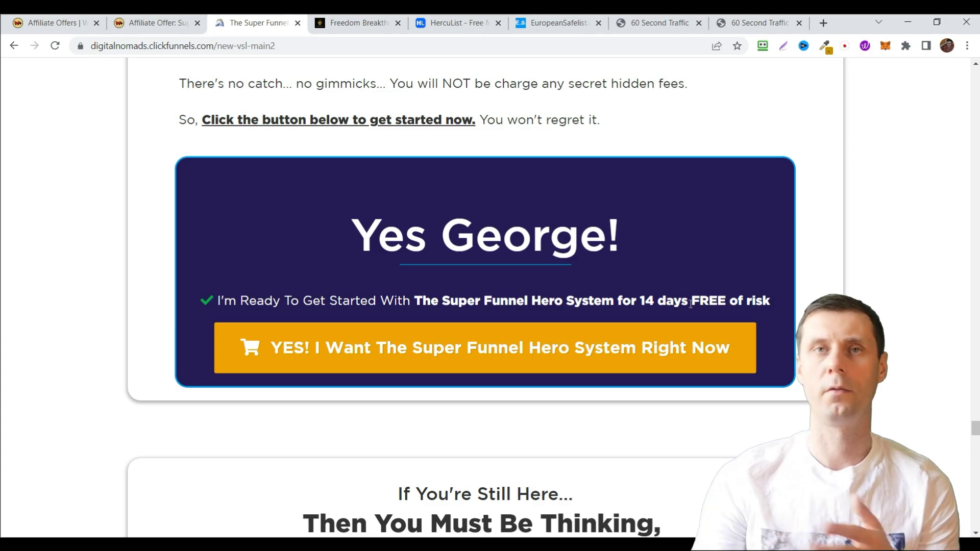
scroll(692, 304, up, 3)
scroll(705, 310, up, 2)
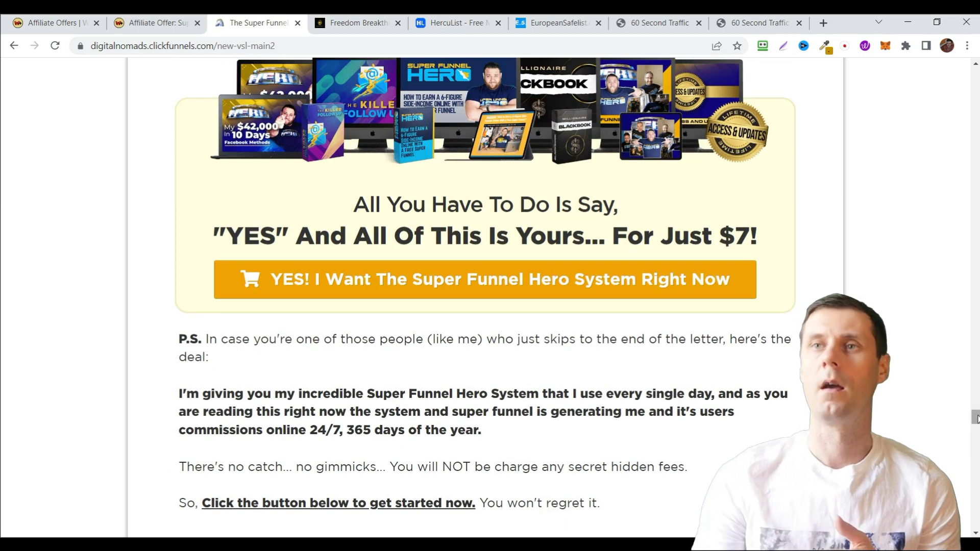
scroll(488, 262, up, 5)
scroll(487, 261, up, 5)
scroll(487, 261, up, 5)
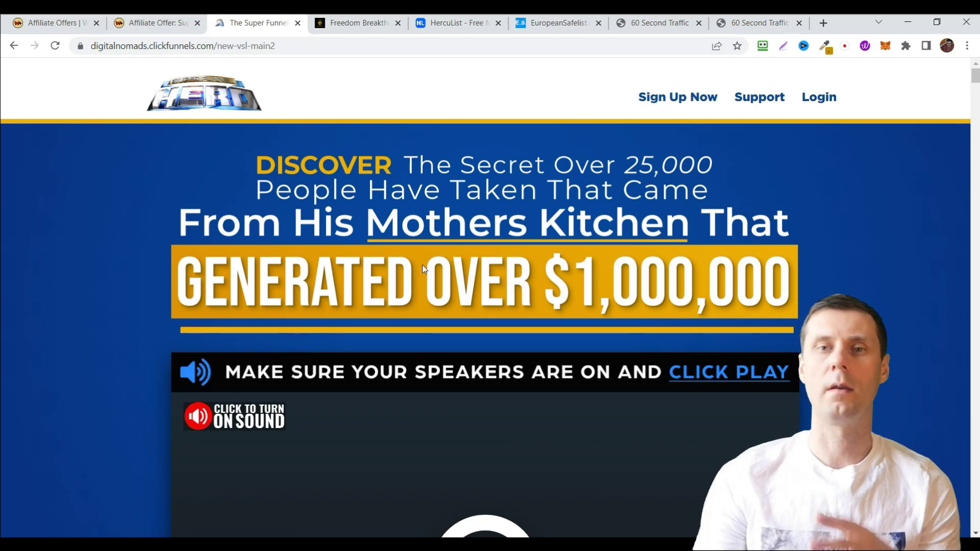
click(365, 30)
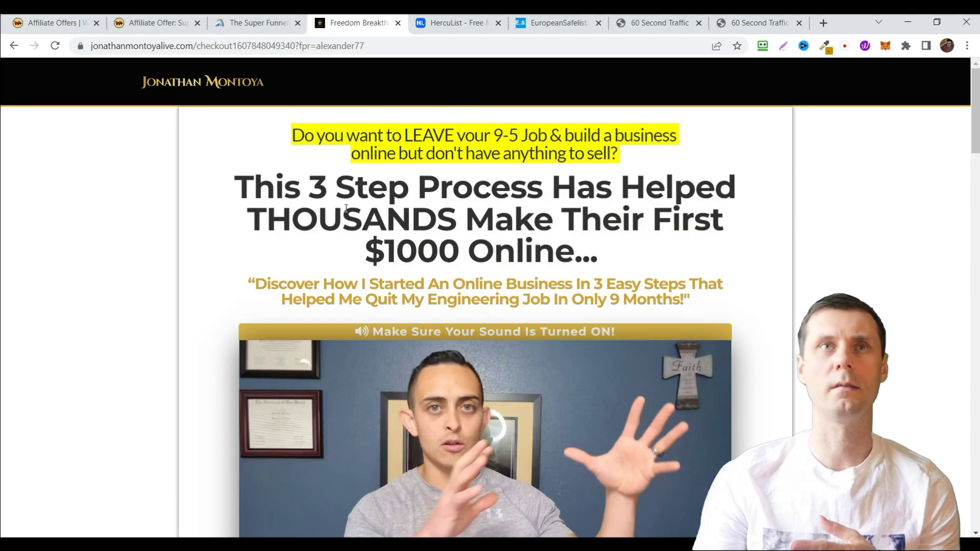
scroll(347, 207, down, 1)
scroll(401, 302, down, 8)
scroll(400, 305, down, 4)
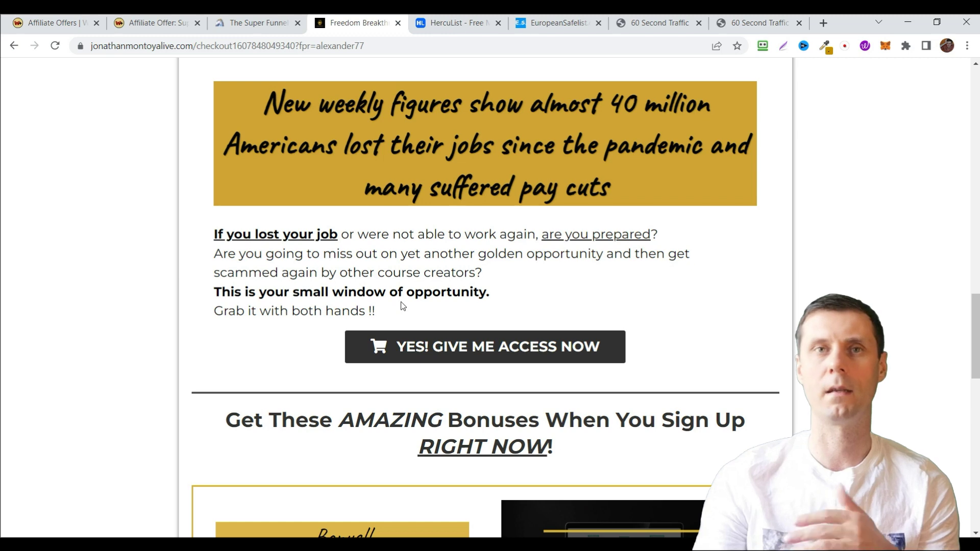
scroll(401, 301, up, 2)
scroll(401, 302, up, 4)
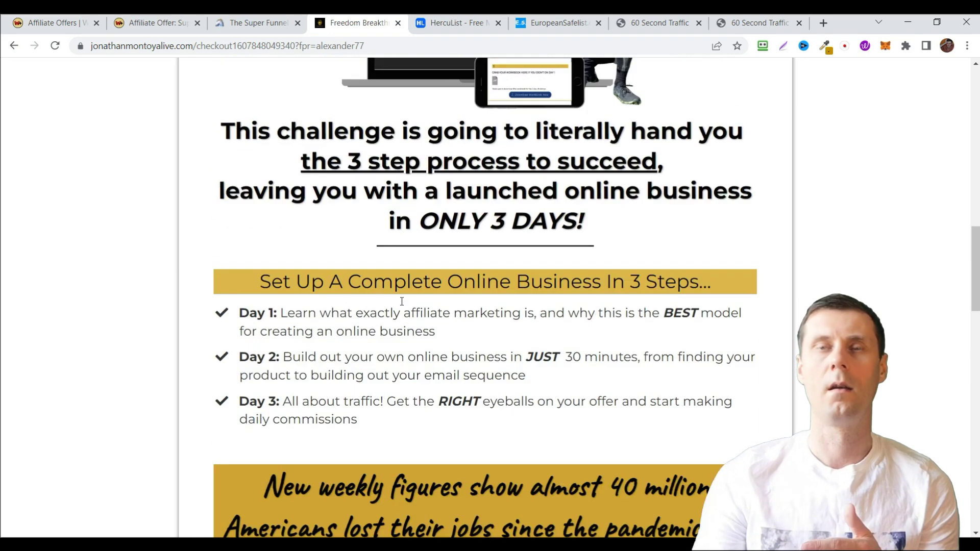
scroll(401, 301, up, 5)
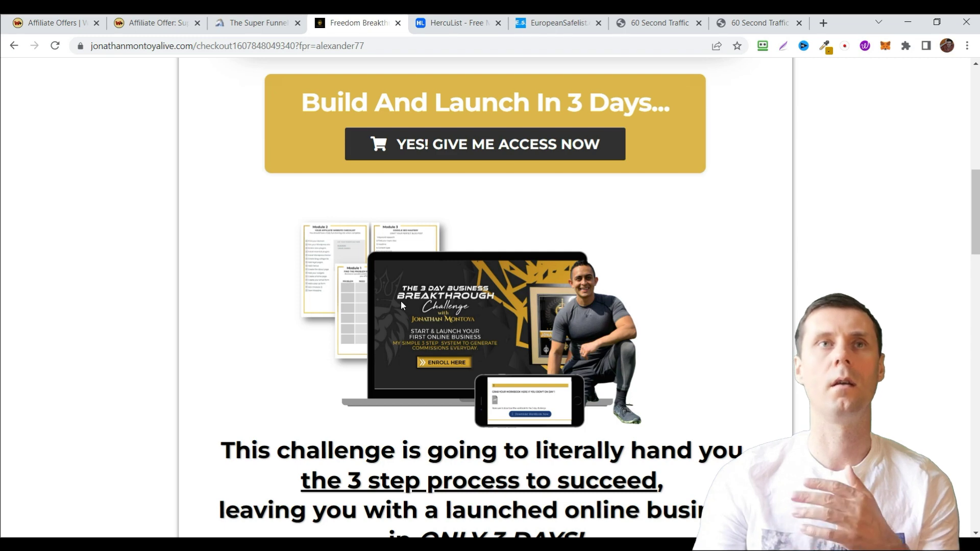
scroll(401, 301, down, 6)
scroll(402, 301, up, 6)
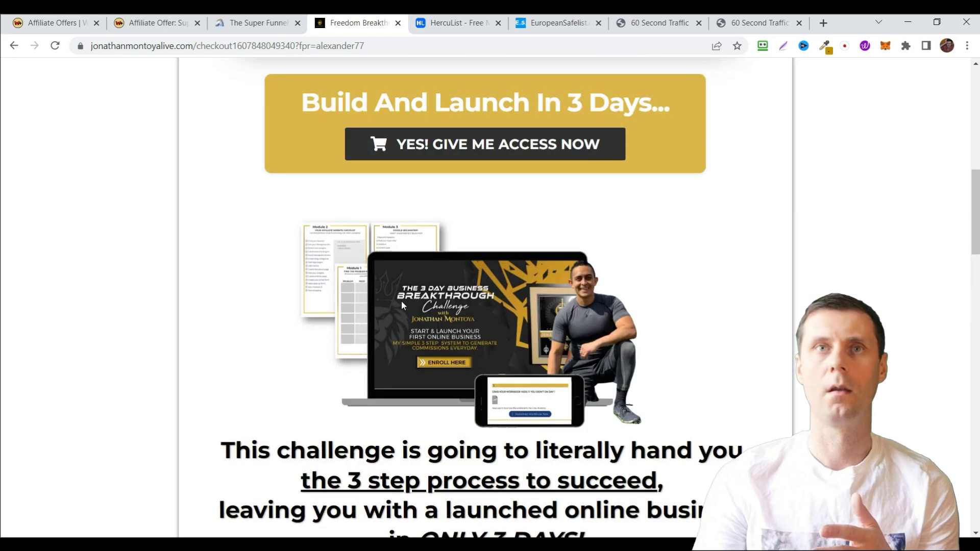
scroll(401, 301, down, 5)
scroll(401, 301, up, 3)
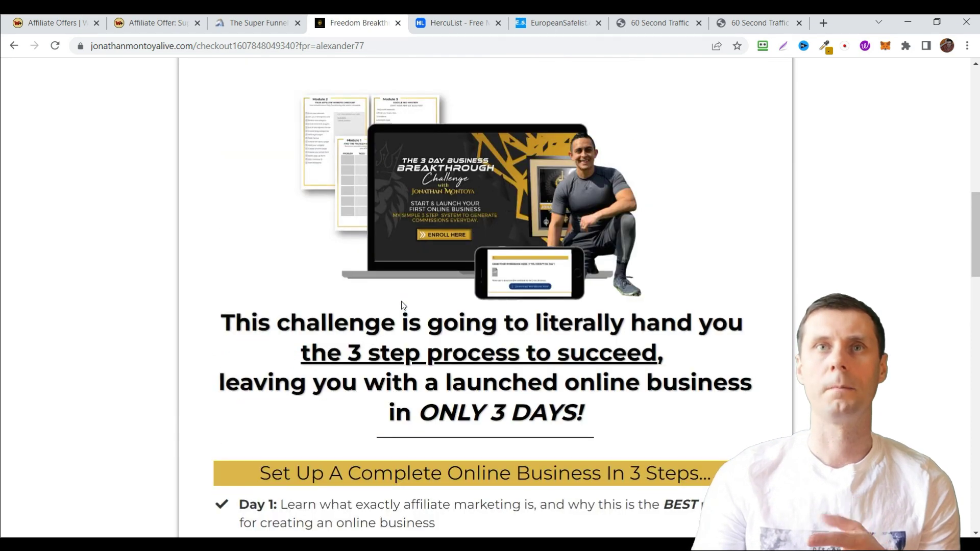
scroll(402, 301, down, 3)
scroll(402, 300, down, 6)
scroll(402, 302, down, 3)
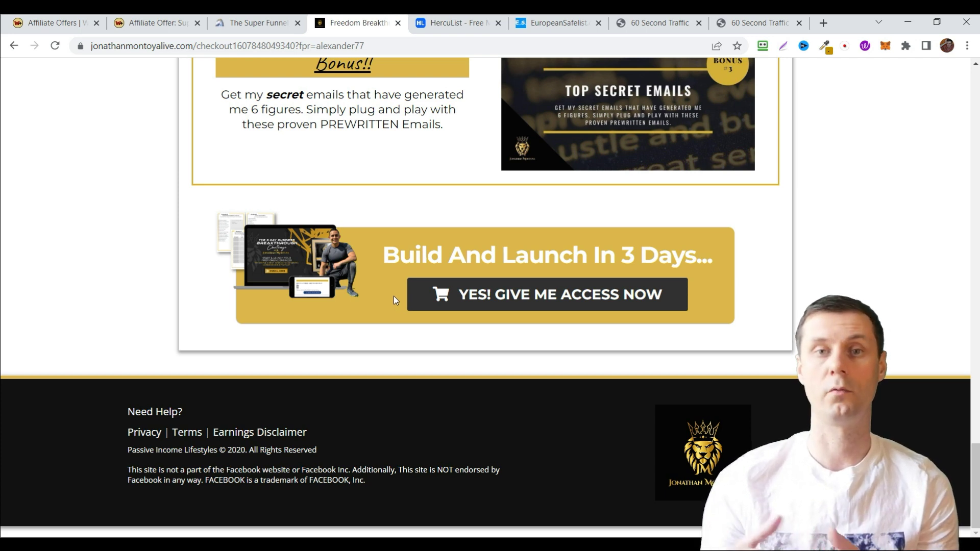
scroll(404, 260, up, 8)
scroll(404, 260, up, 5)
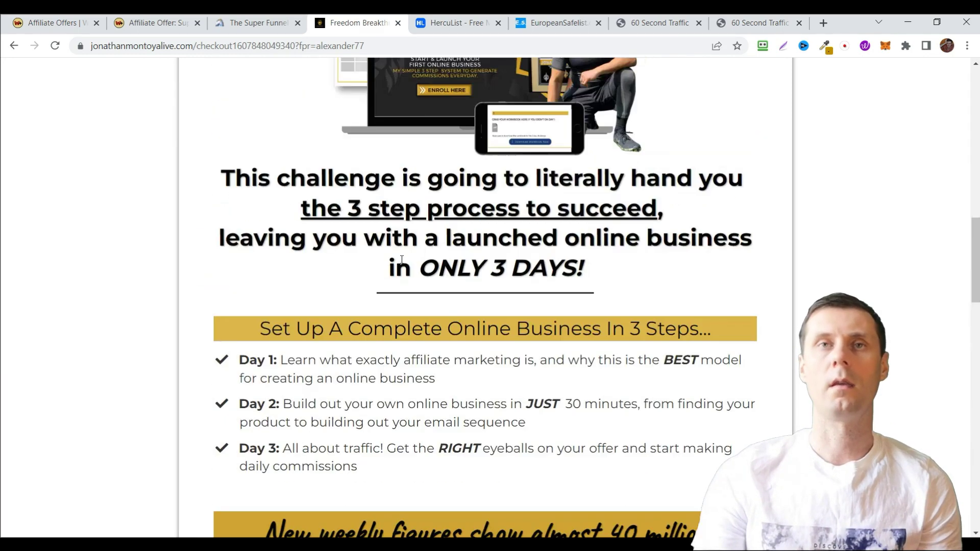
scroll(402, 262, up, 1)
scroll(399, 263, up, 3)
scroll(399, 263, up, 4)
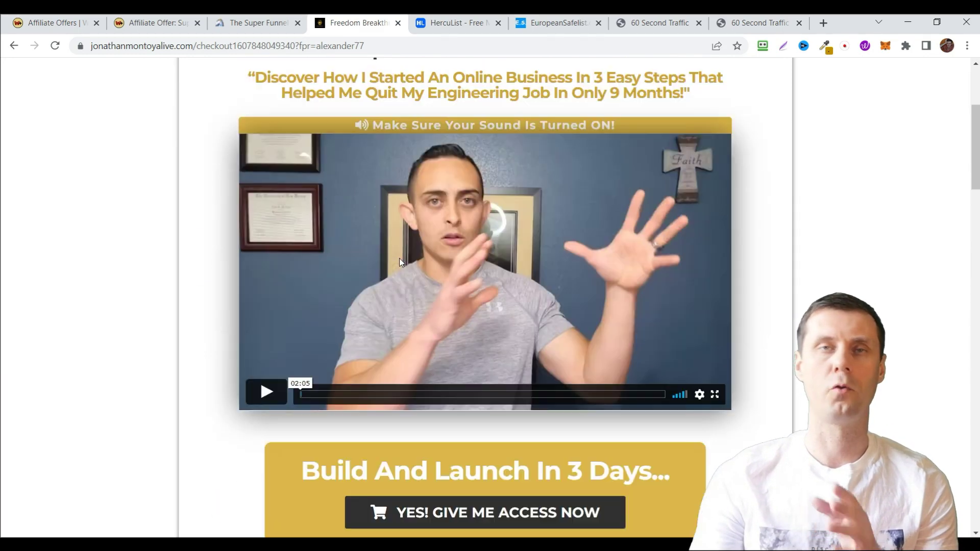
scroll(400, 263, up, 3)
scroll(399, 263, up, 1)
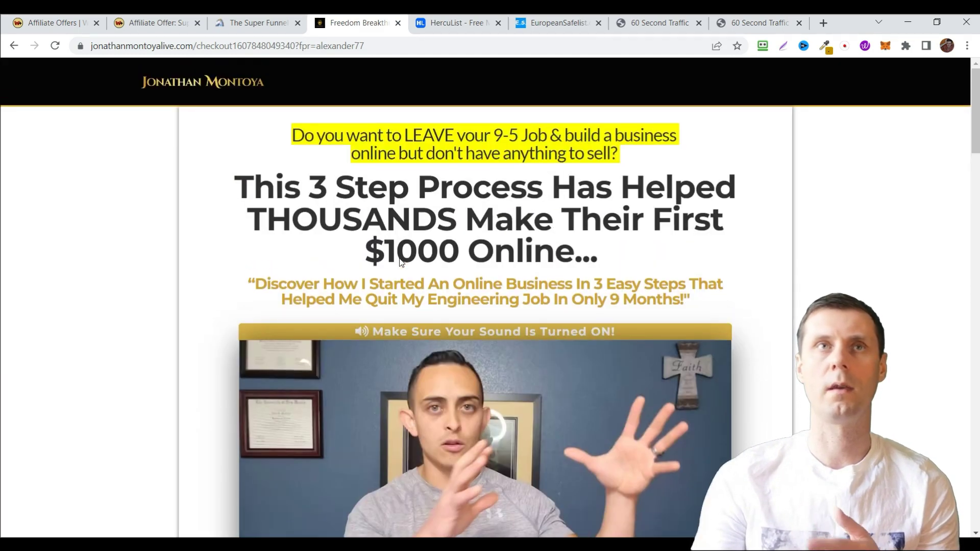
Return to the Super Funnel Hero System affiliate offer and bring up the Notepad affiliate link.
click(234, 23)
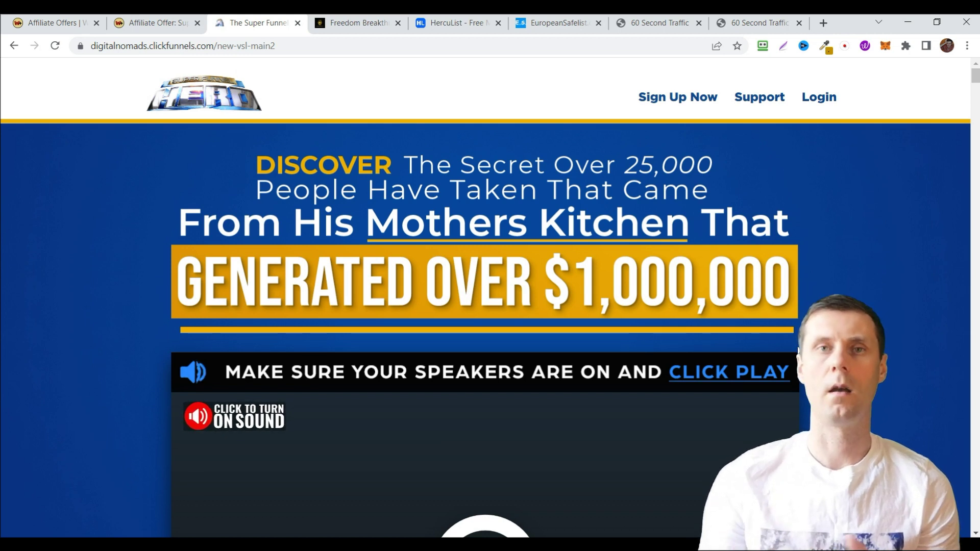
click(159, 23)
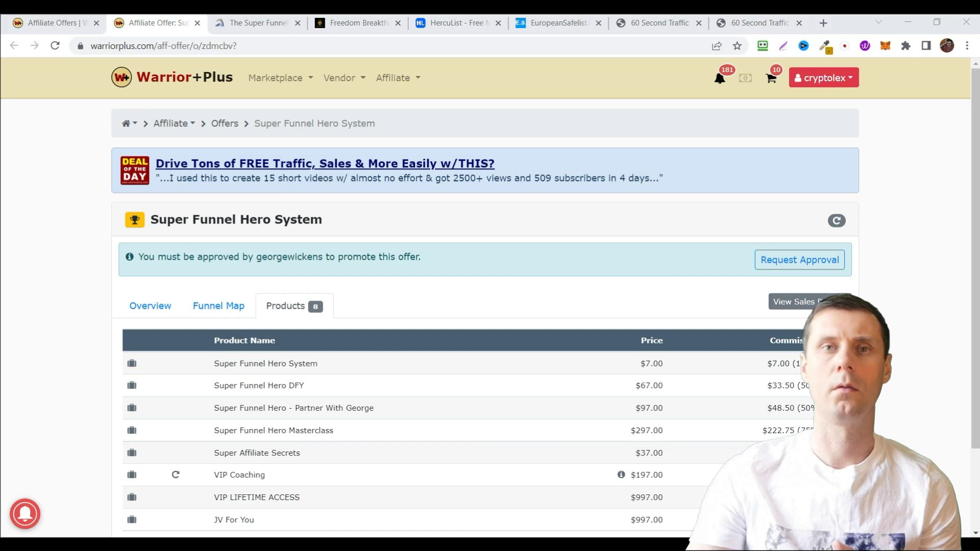
key(alt+Tab)
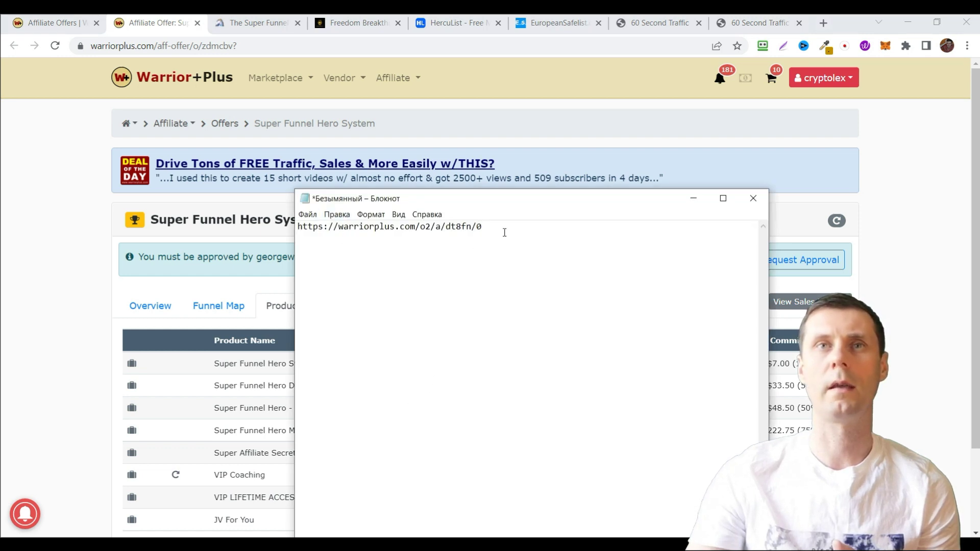
Select the whole affiliate link, minimize Notepad, and switch to the HercuList members area.
drag(505, 232, 284, 219)
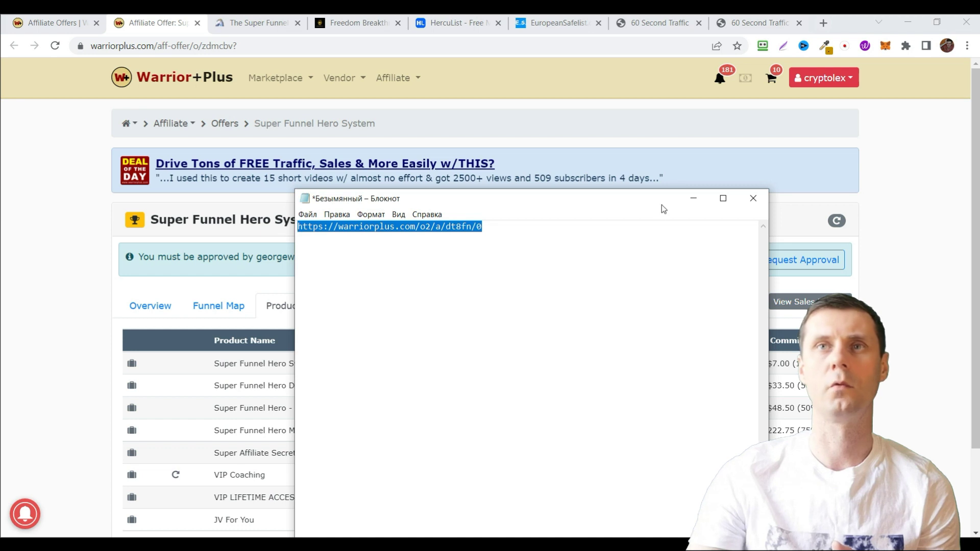
click(693, 200)
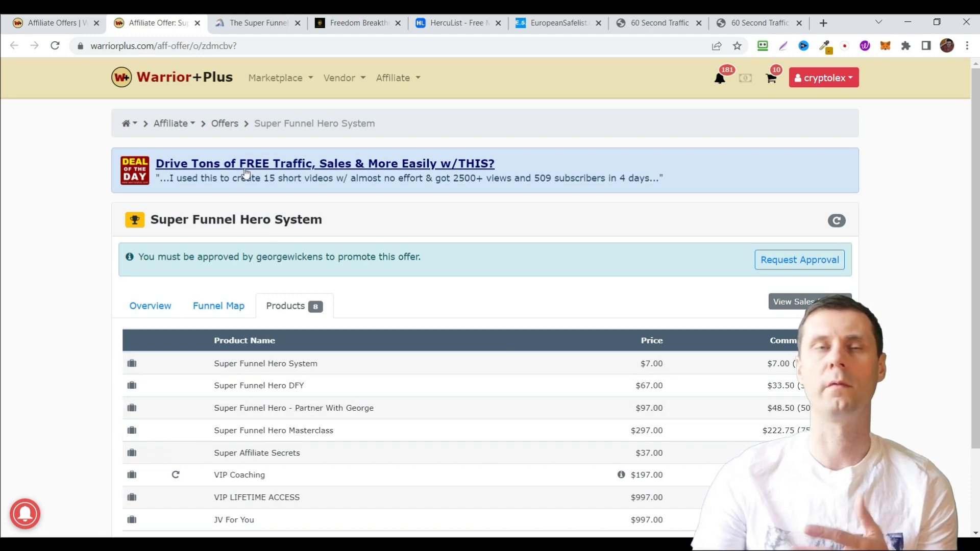
click(447, 24)
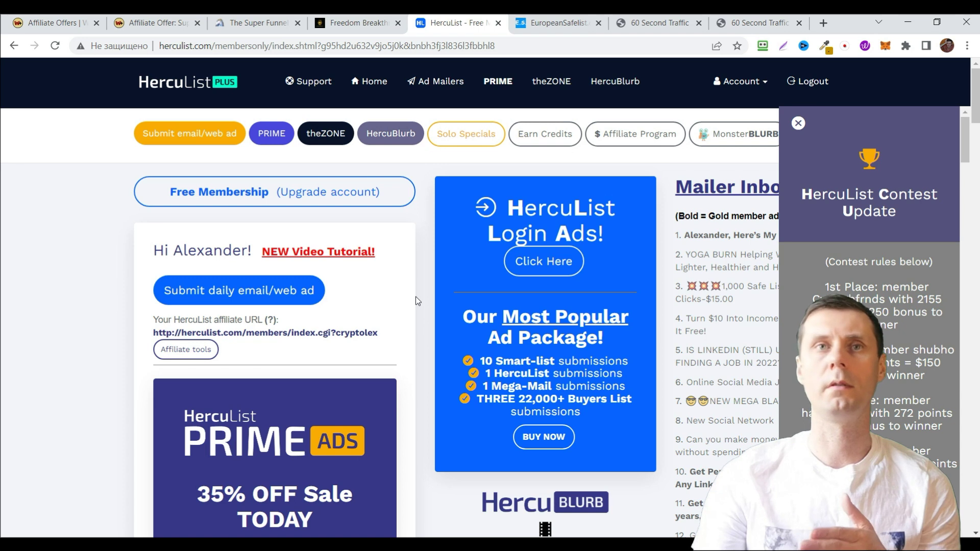
Open the mailer Submit Ad page, close the Powerblurb popup, and focus the Regular Mailer subject line.
click(443, 88)
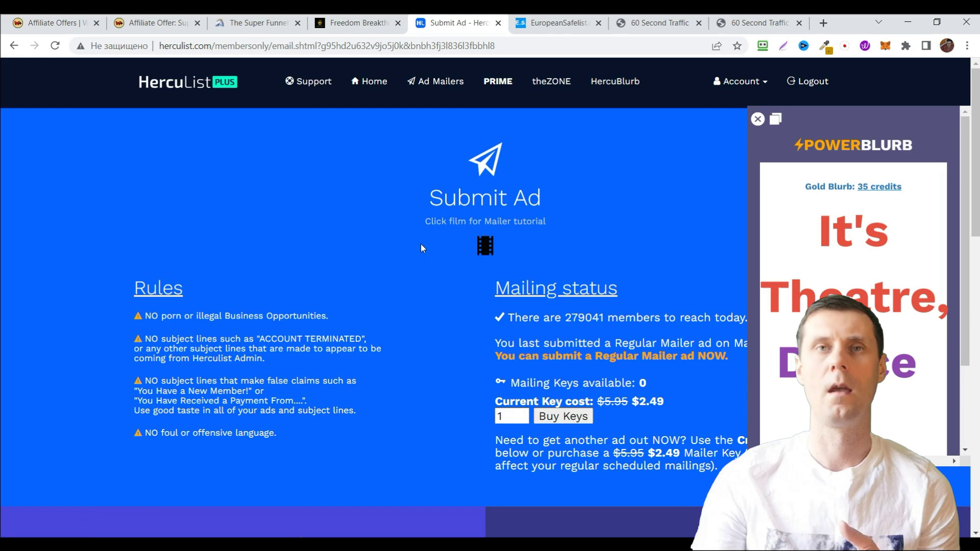
scroll(421, 244, down, 3)
scroll(420, 245, down, 2)
scroll(421, 243, down, 3)
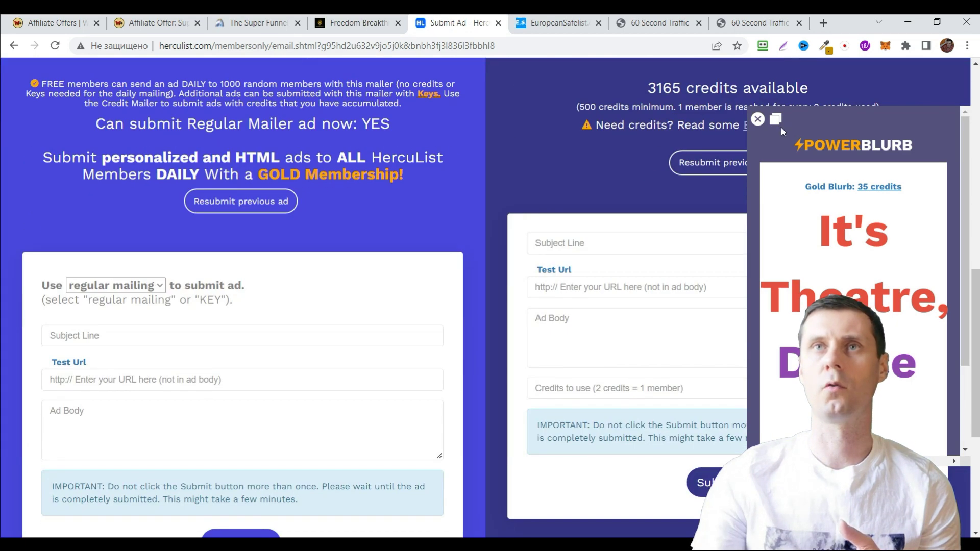
click(756, 120)
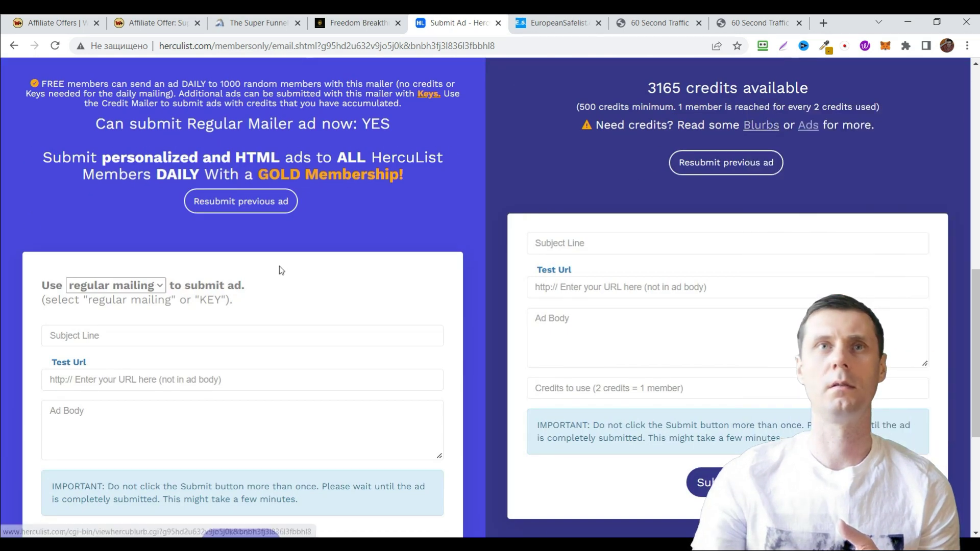
scroll(492, 461, down, 2)
scroll(453, 442, up, 1)
scroll(453, 442, up, 1)
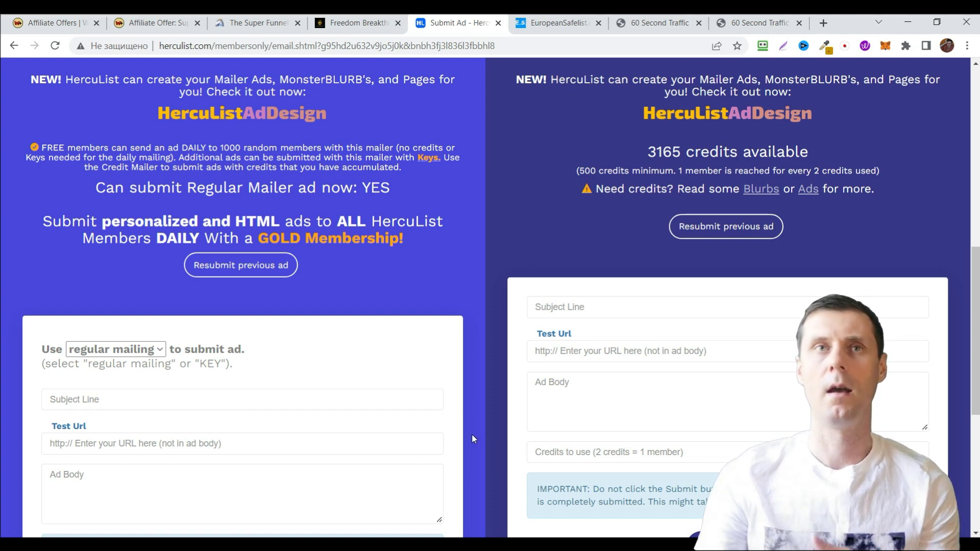
scroll(473, 435, up, 2)
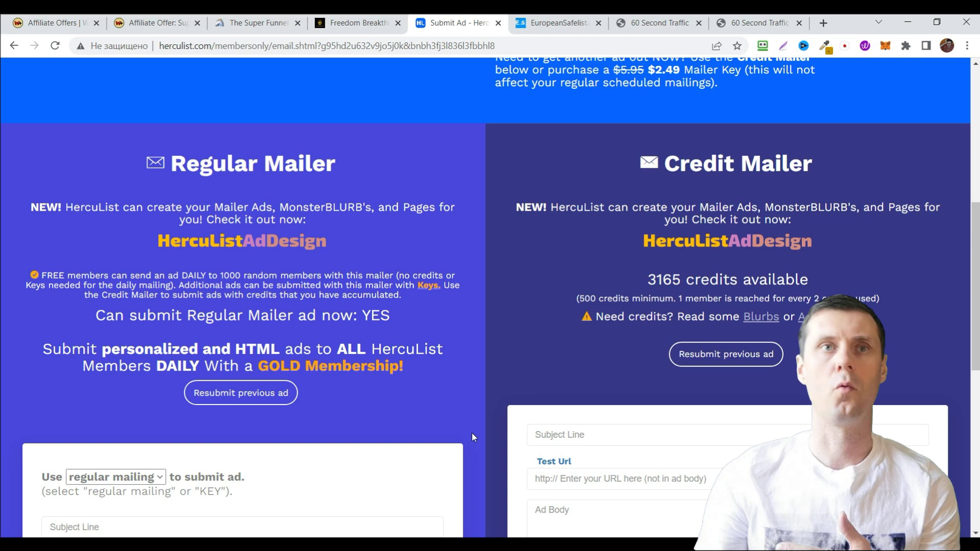
scroll(480, 427, down, 4)
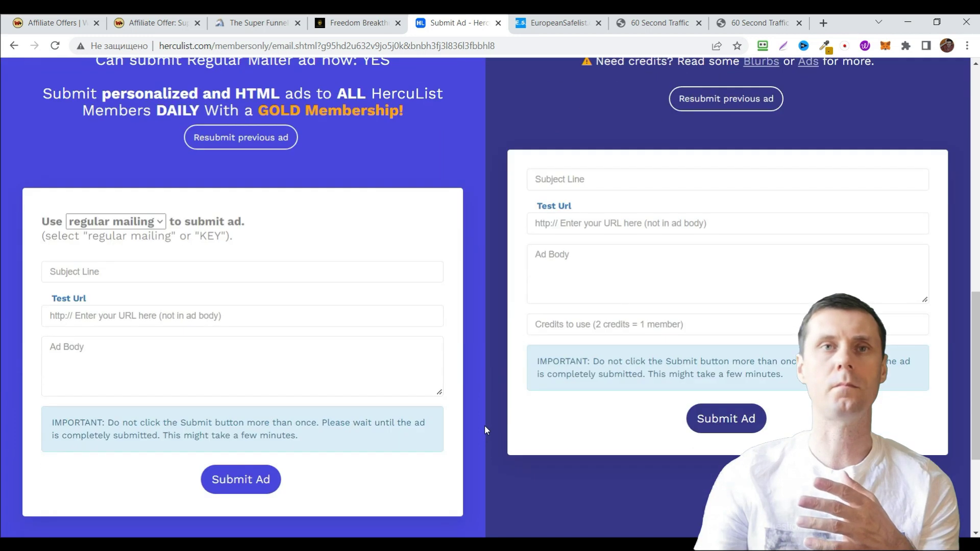
scroll(485, 426, down, 2)
scroll(484, 425, up, 2)
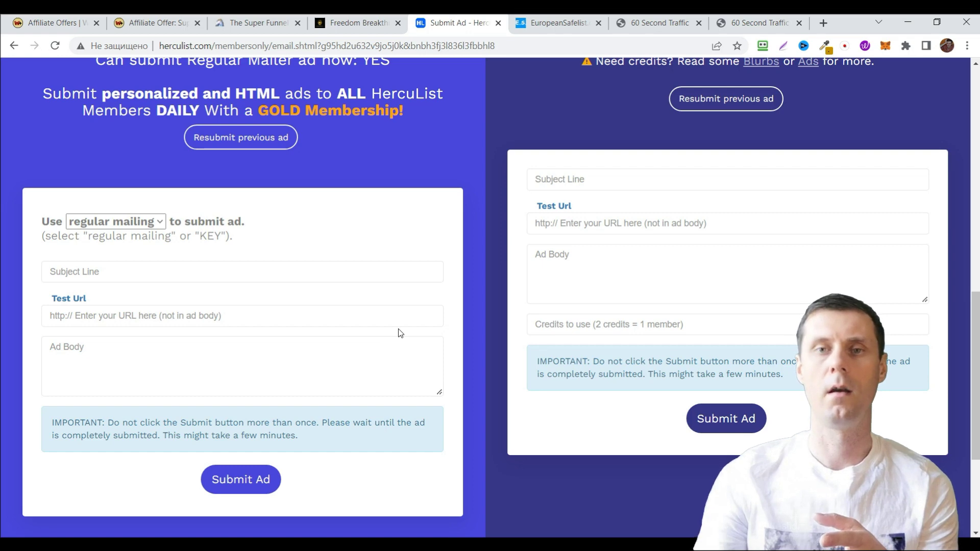
scroll(398, 329, up, 1)
scroll(398, 328, up, 2)
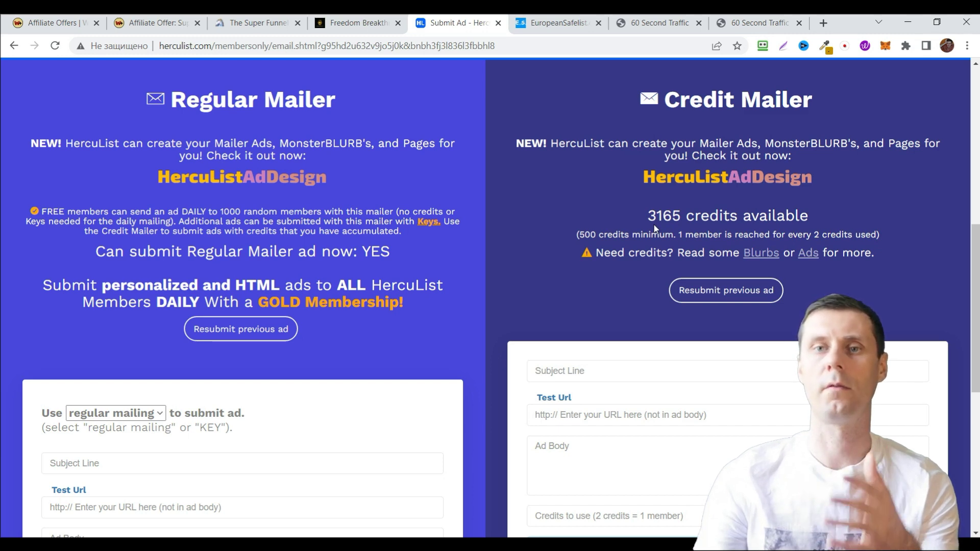
scroll(582, 285, down, 3)
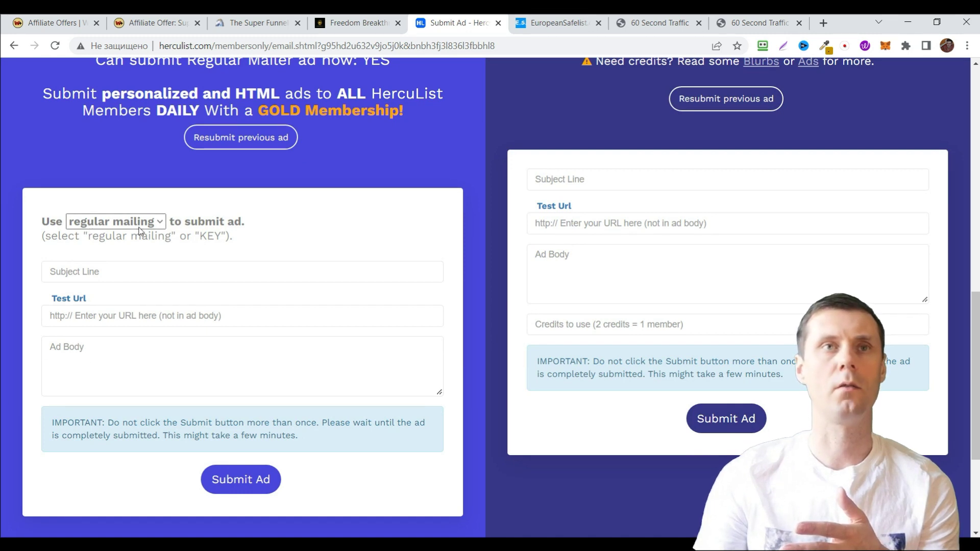
click(97, 273)
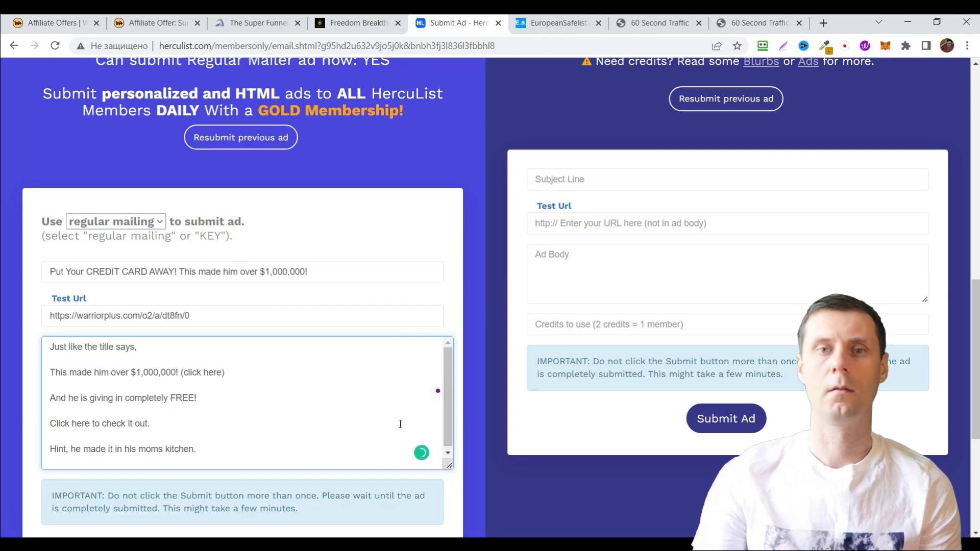
Check the Super Funnel Hero sales page and return to the HercuList ad form.
click(239, 23)
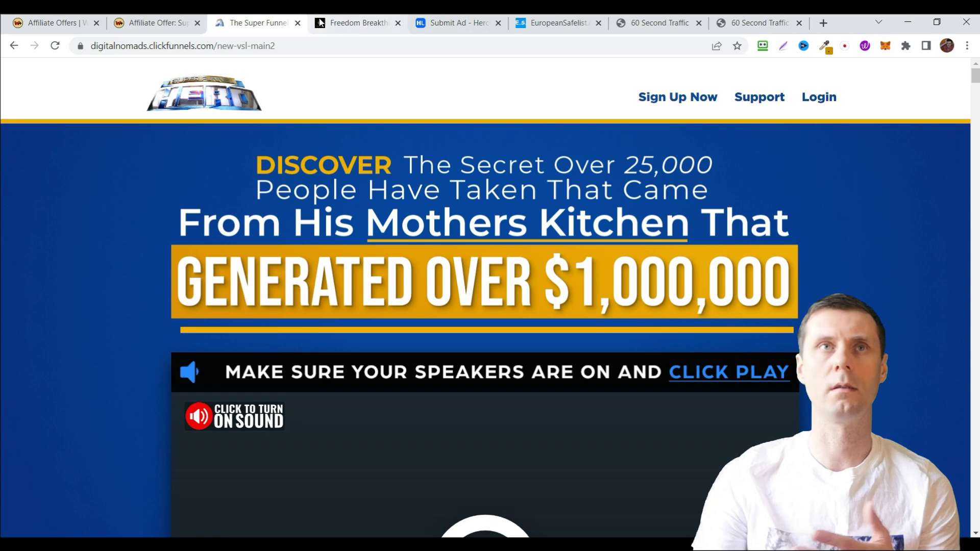
click(470, 17)
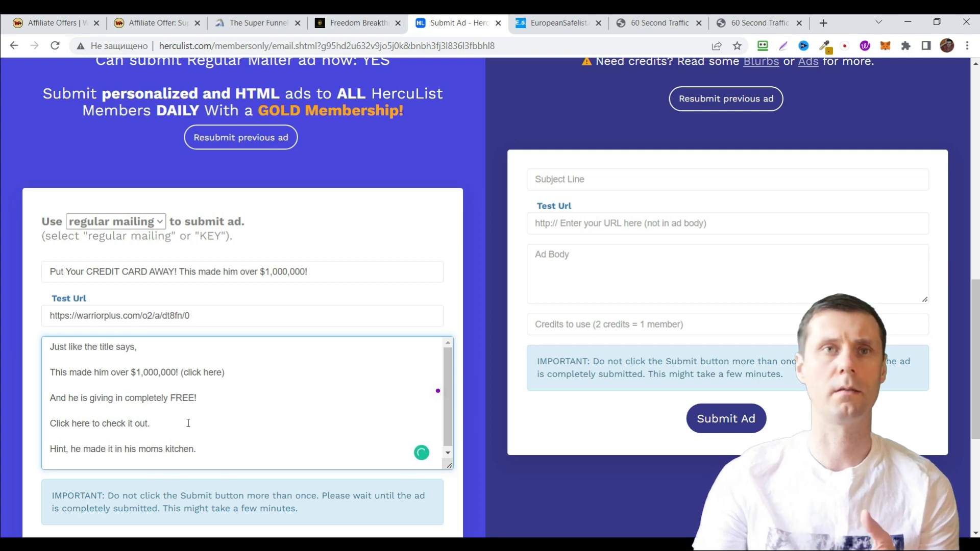
triple_click(215, 317)
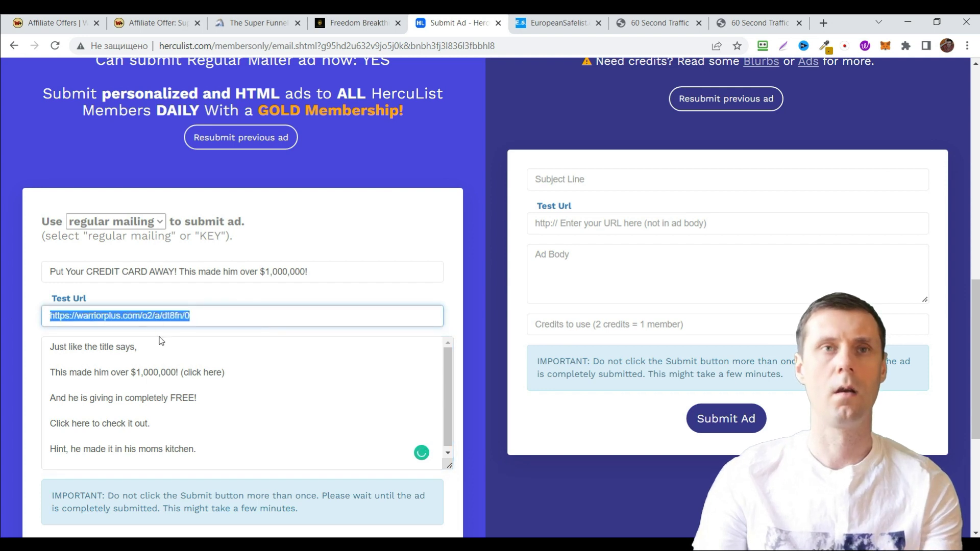
mouse_move(240, 372)
mouse_down()
mouse_move(46, 366)
mouse_move(234, 380)
mouse_up()
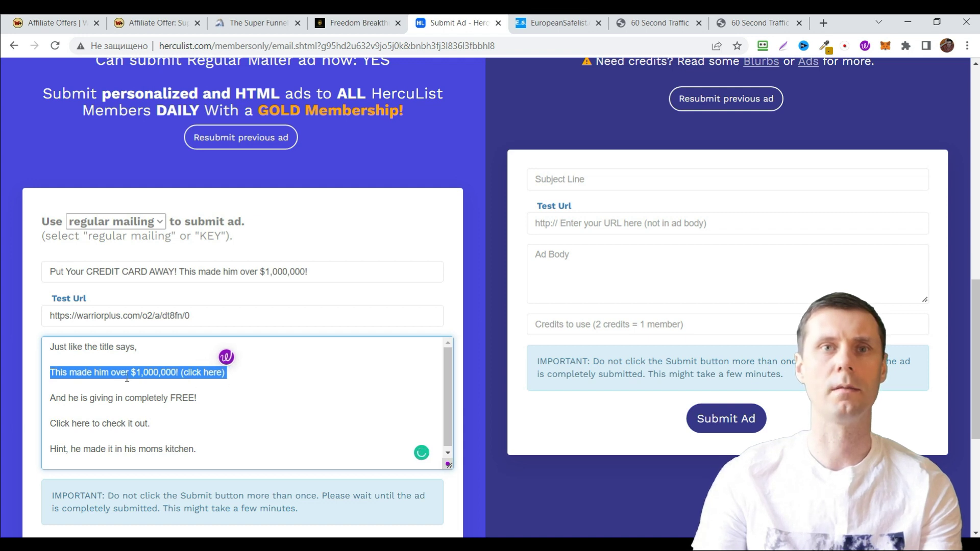
click(146, 222)
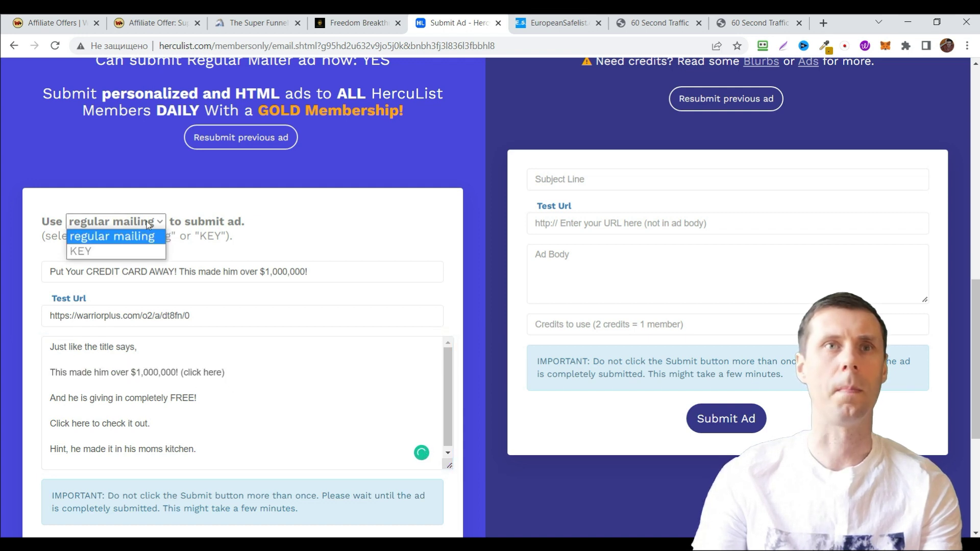
click(344, 224)
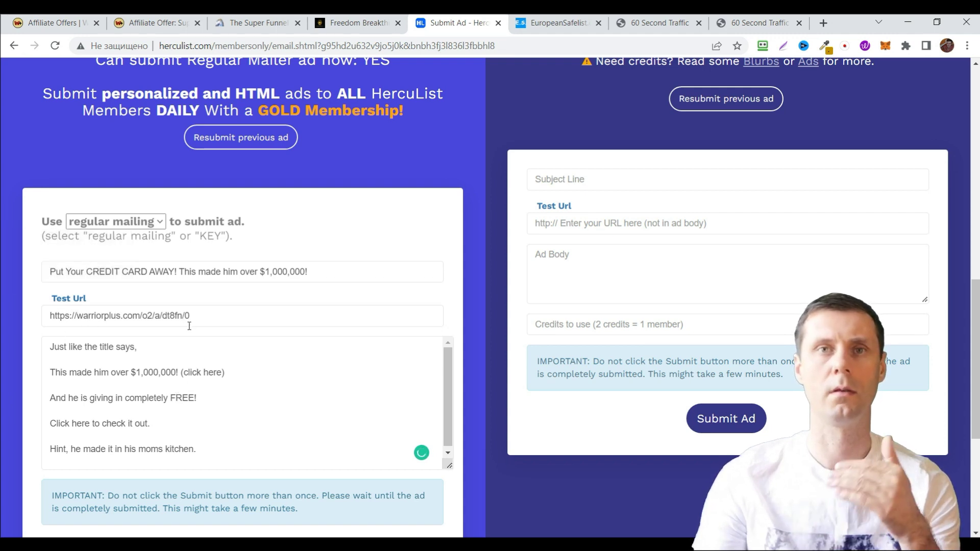
click(161, 385)
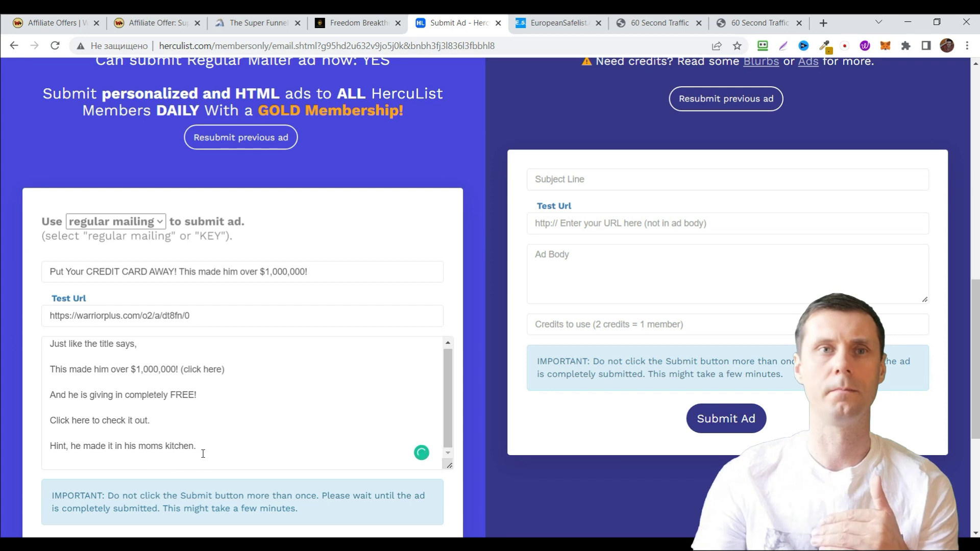
scroll(237, 355, down, 1)
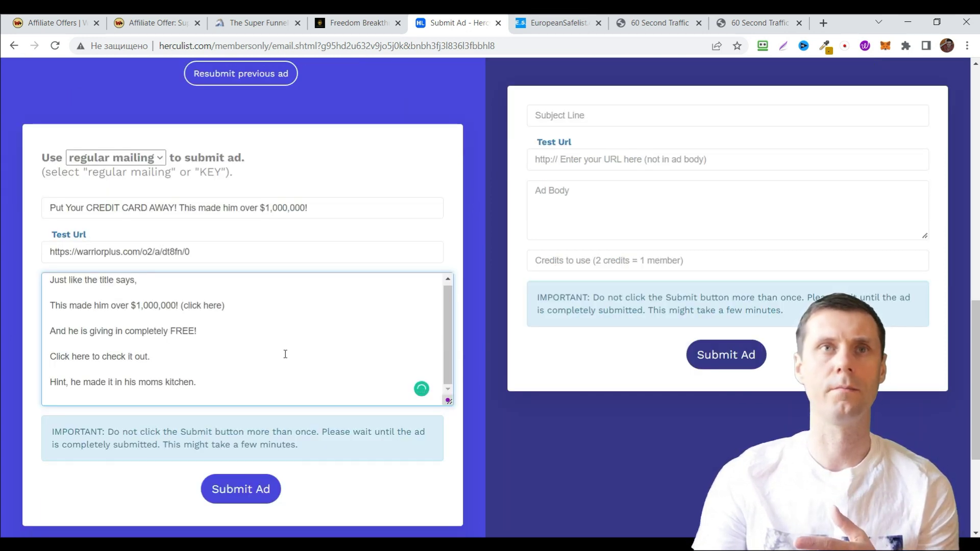
scroll(285, 355, up, 1)
scroll(284, 354, up, 2)
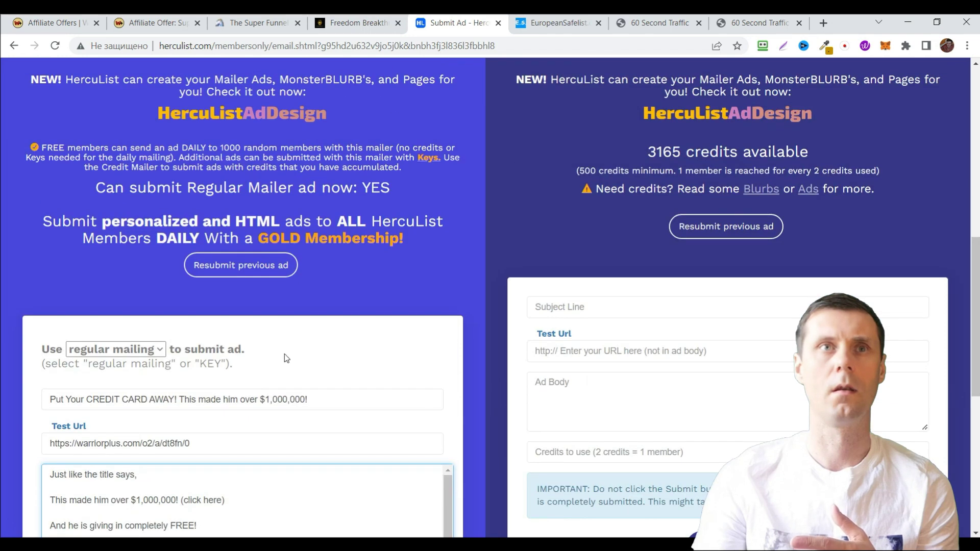
scroll(284, 354, down, 1)
scroll(265, 340, down, 3)
scroll(236, 322, up, 1)
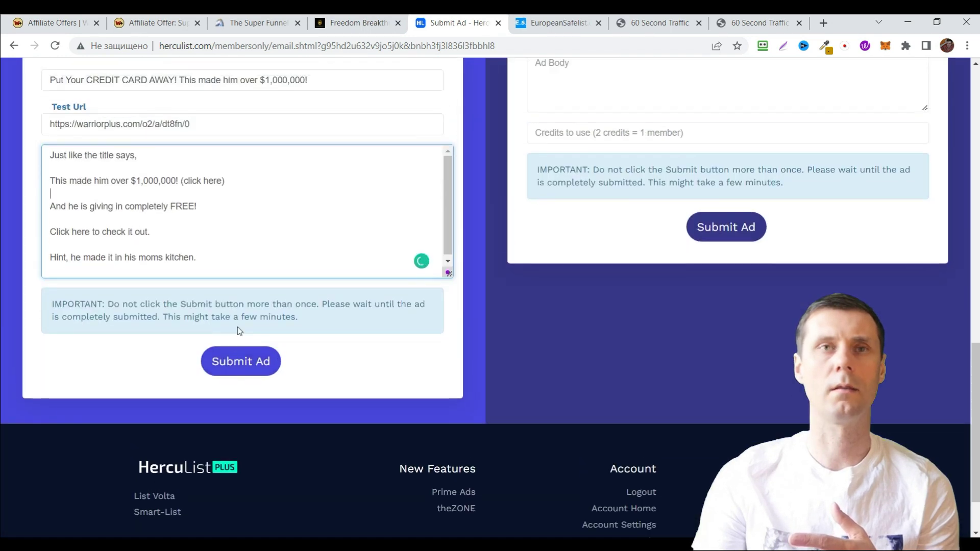
scroll(243, 369, up, 1)
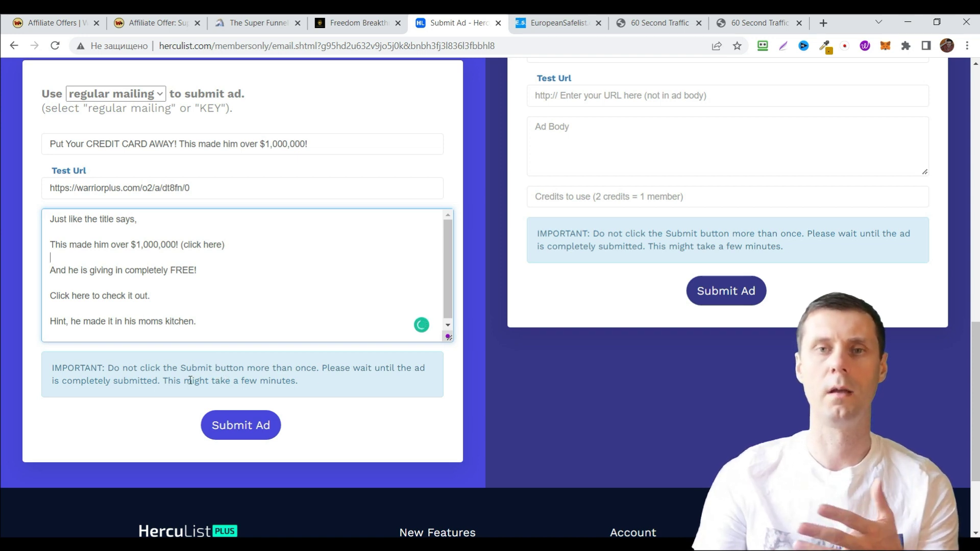
scroll(222, 369, up, 2)
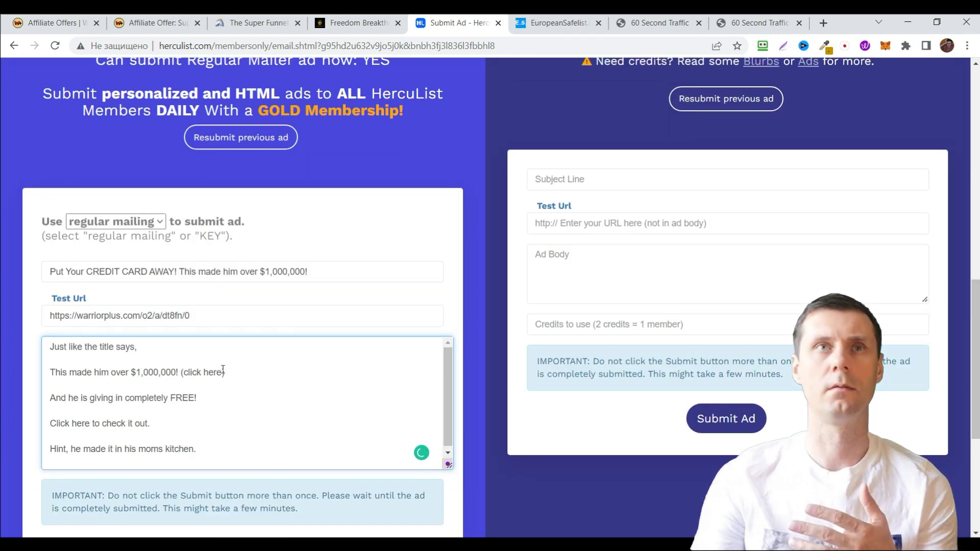
scroll(223, 371, down, 1)
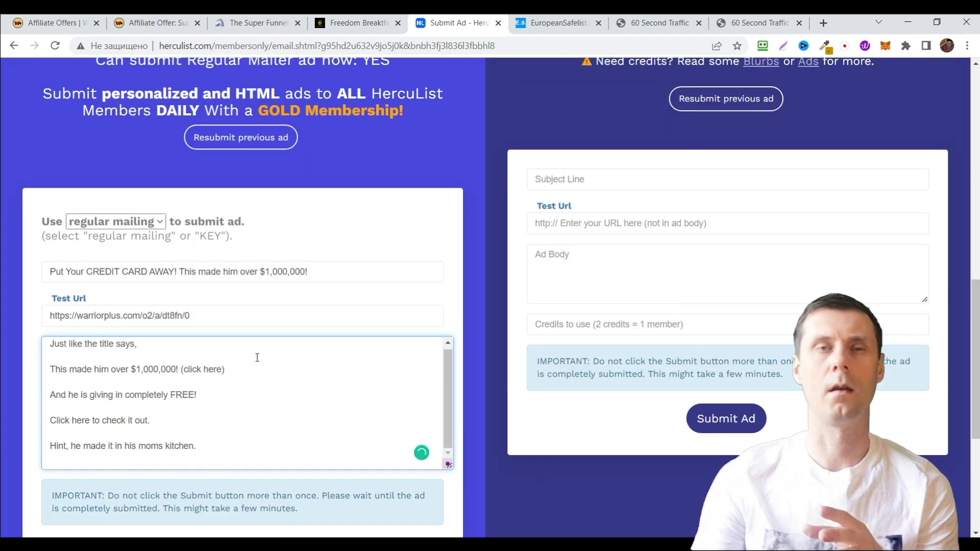
click(547, 23)
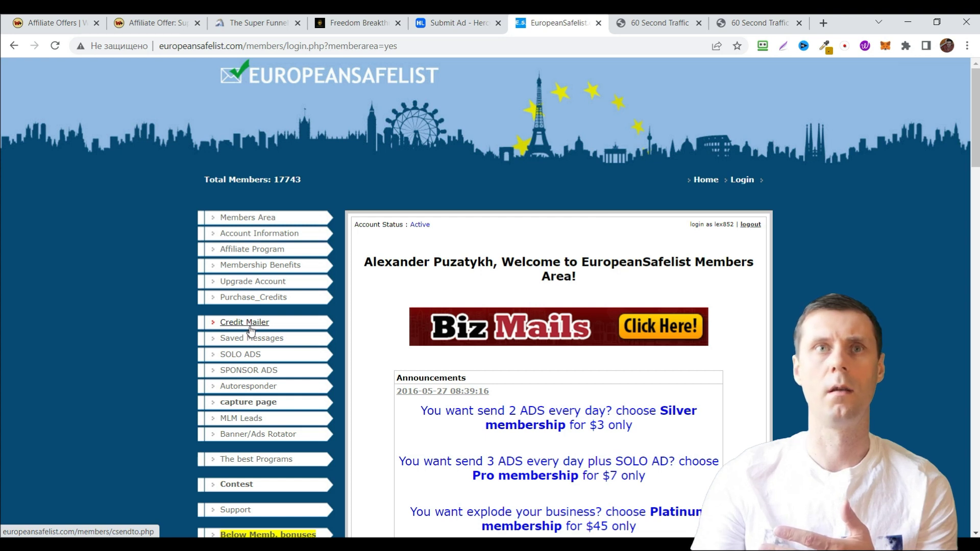
Open the EuropeanSafelist credit-based mailer form.
click(251, 330)
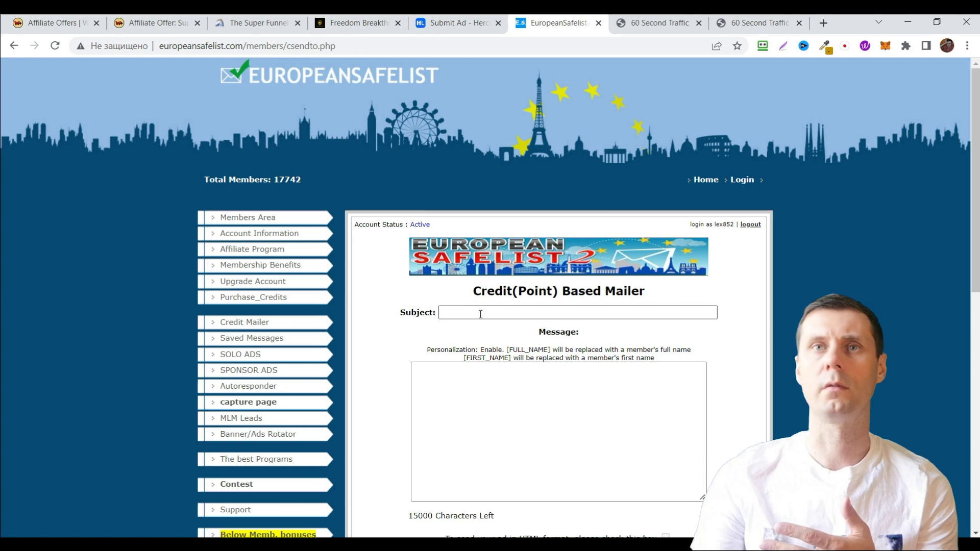
scroll(462, 308, down, 2)
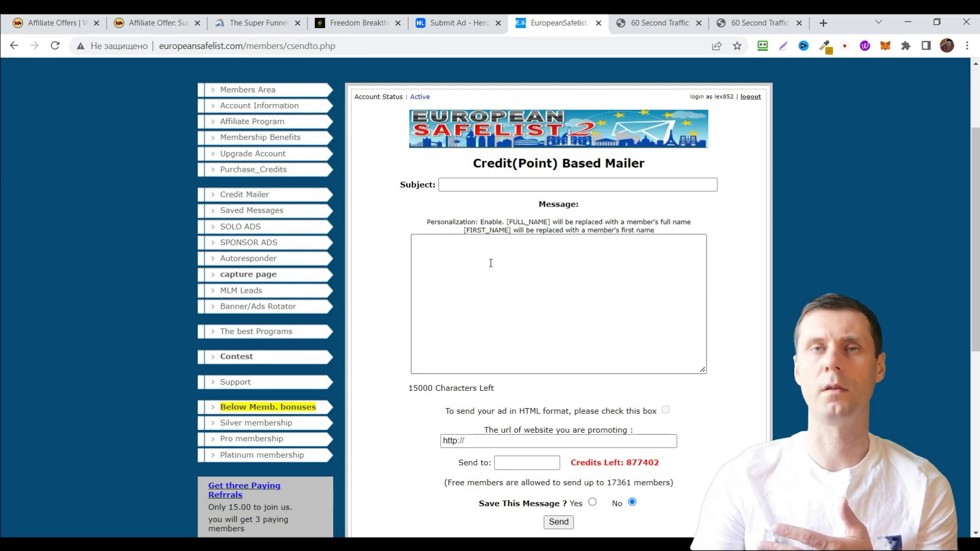
scroll(494, 277, down, 2)
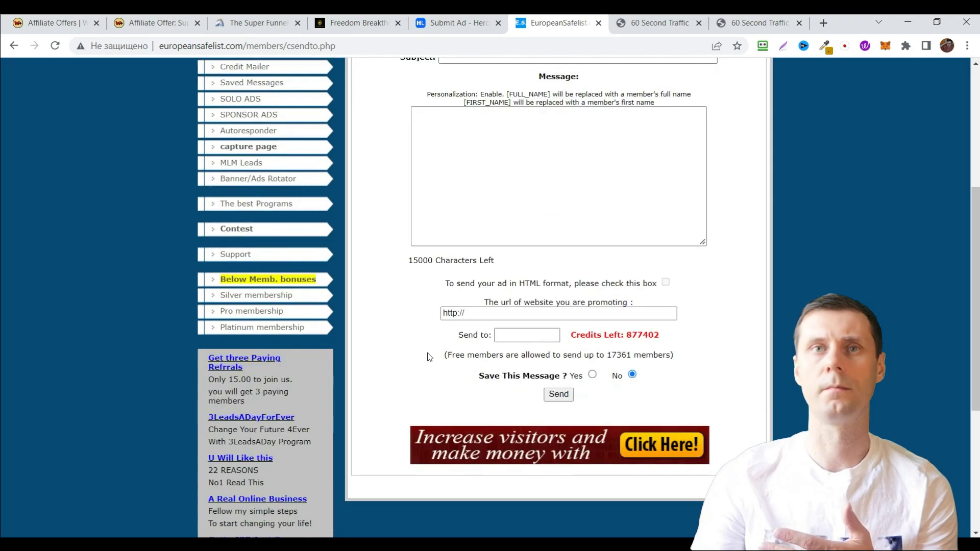
drag(465, 314, 413, 328)
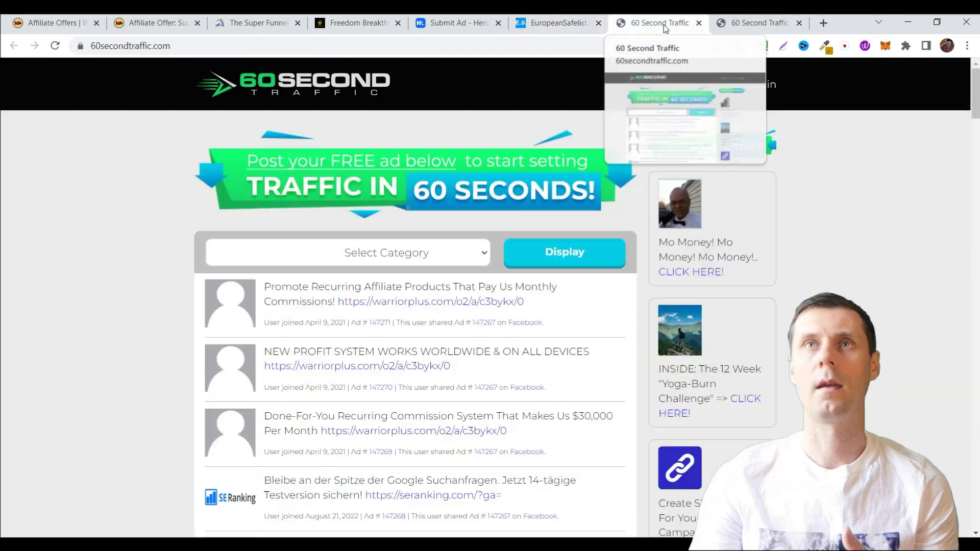
Browse the public 60 Second Traffic ads page, then switch to the members back office.
click(665, 23)
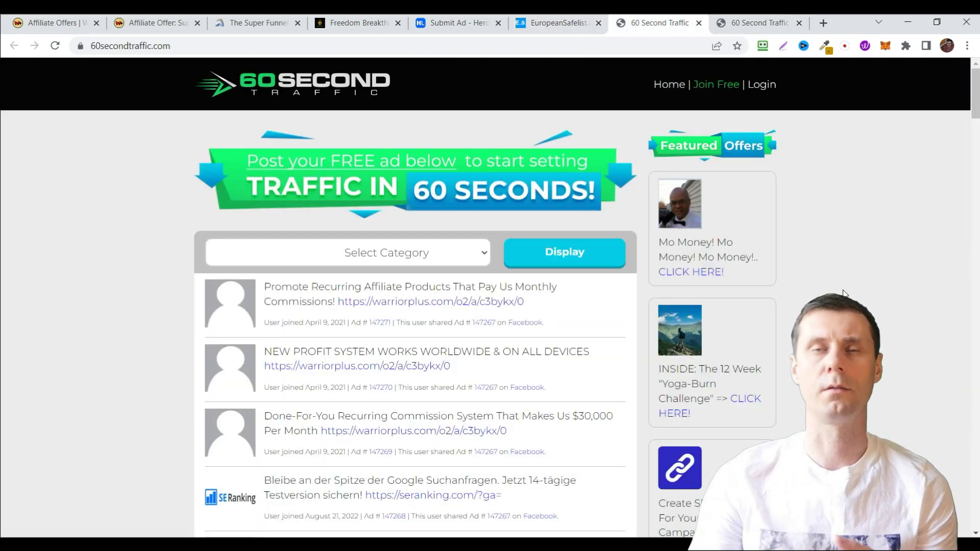
scroll(842, 293, down, 4)
scroll(842, 293, down, 4)
scroll(842, 293, down, 4)
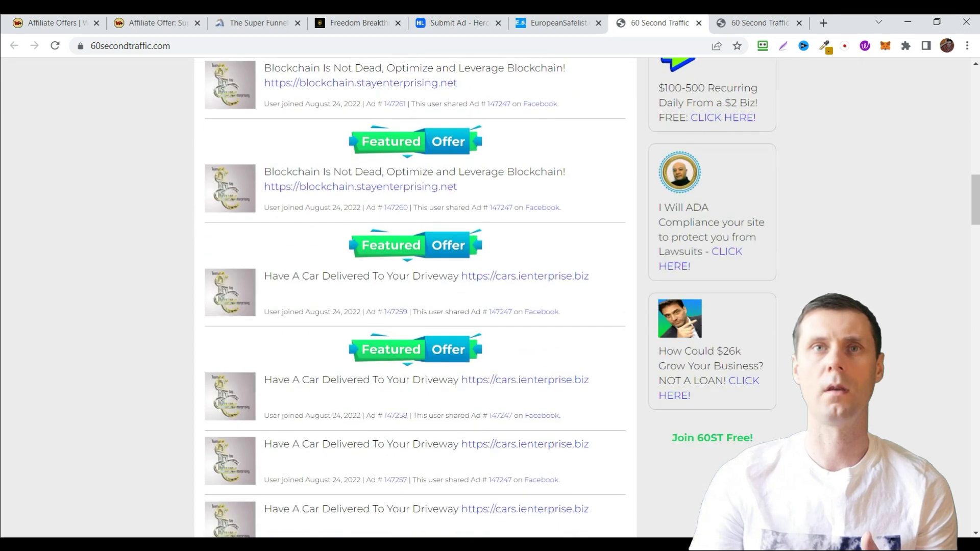
scroll(490, 307, up, 5)
scroll(491, 307, up, 7)
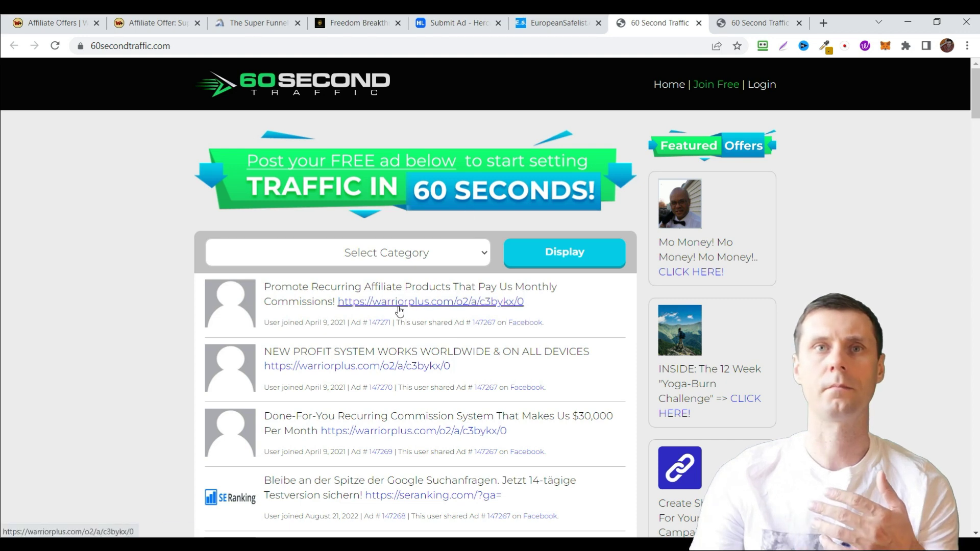
scroll(637, 350, down, 2)
scroll(407, 242, down, 3)
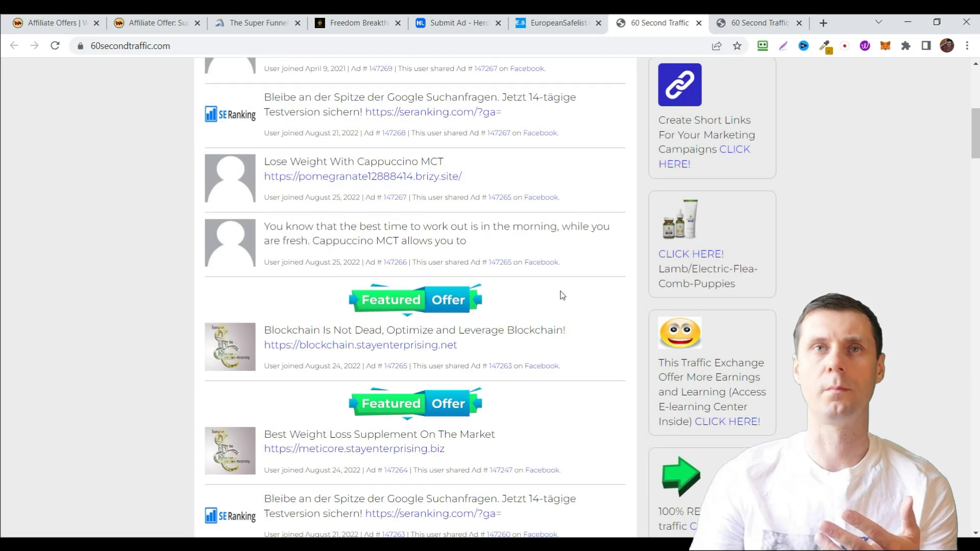
scroll(560, 302, down, 1)
scroll(536, 295, down, 4)
scroll(409, 397, down, 3)
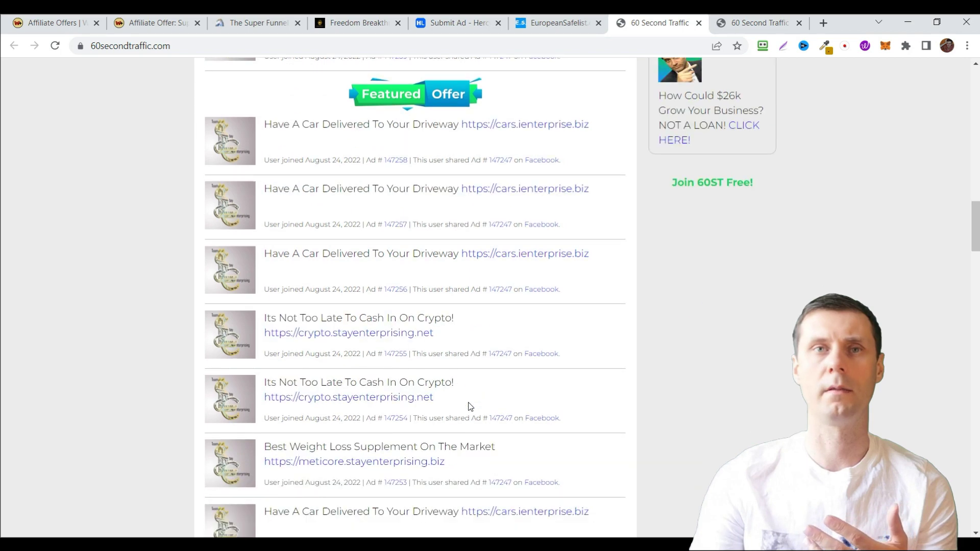
scroll(467, 407, up, 7)
scroll(482, 394, up, 3)
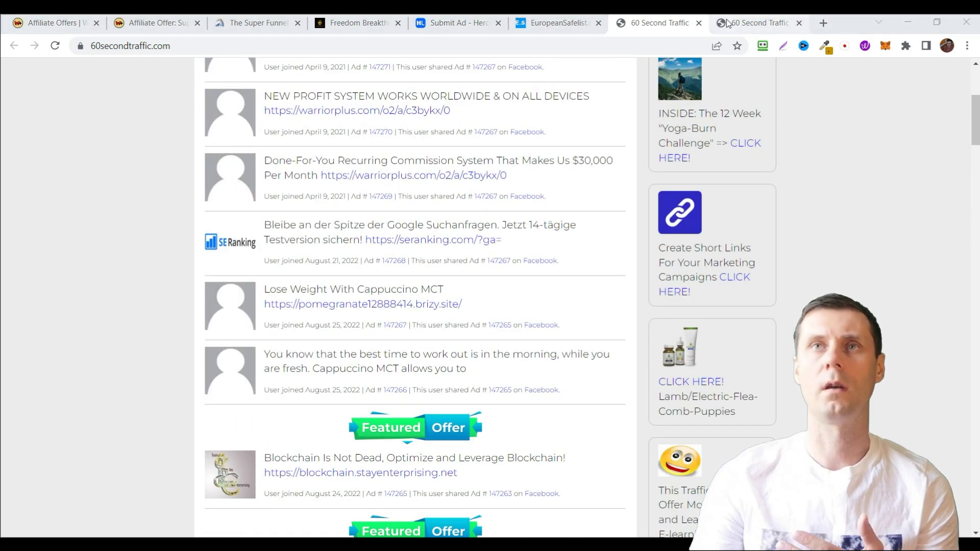
click(743, 22)
scroll(619, 298, down, 5)
scroll(623, 302, down, 3)
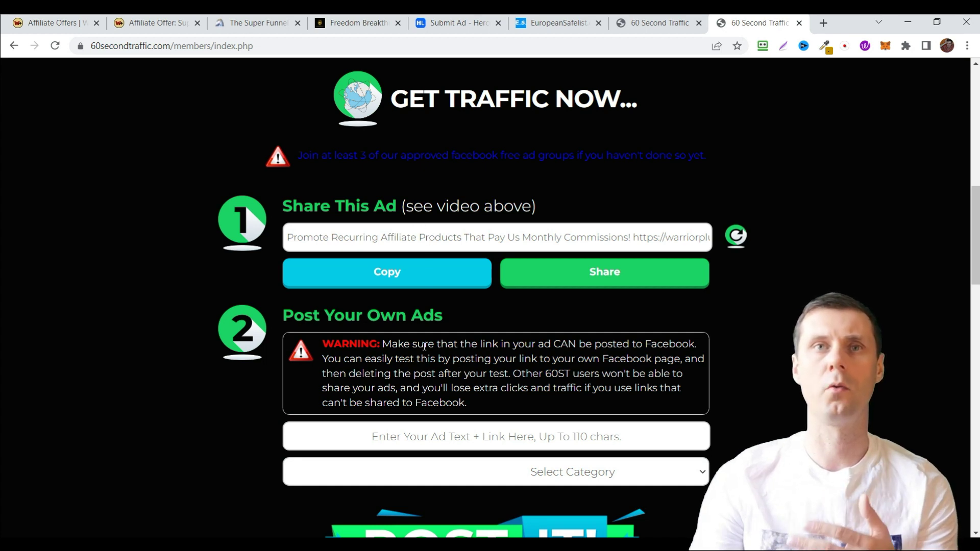
scroll(411, 285, up, 1)
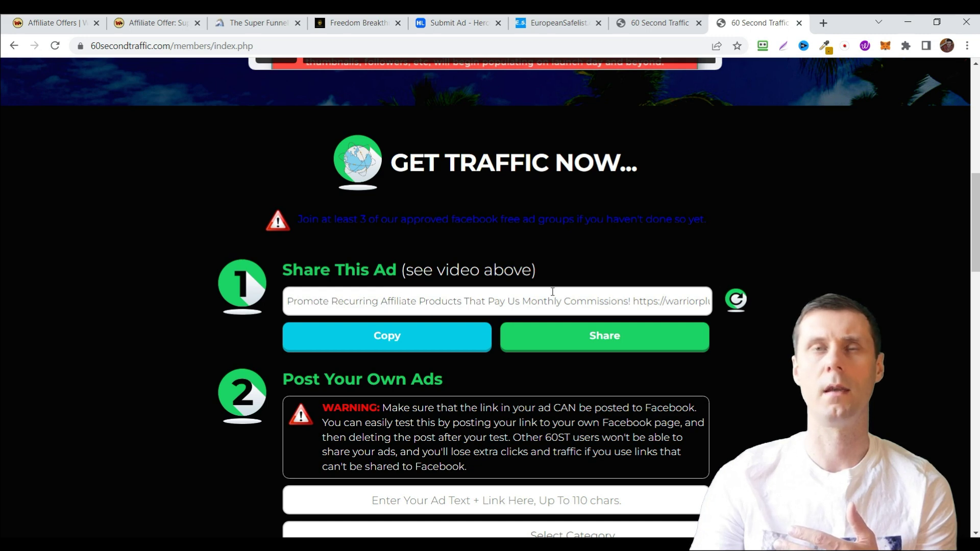
scroll(552, 292, up, 4)
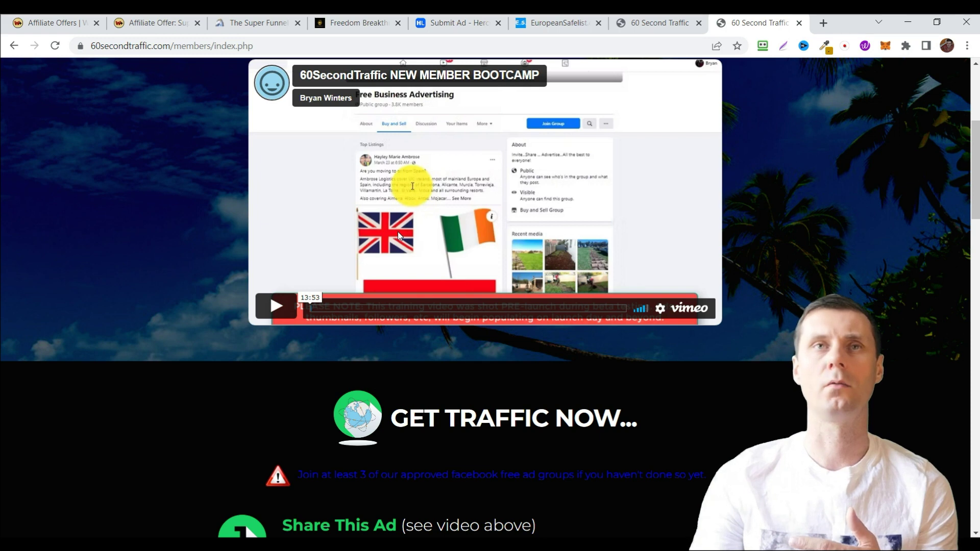
scroll(409, 226, down, 4)
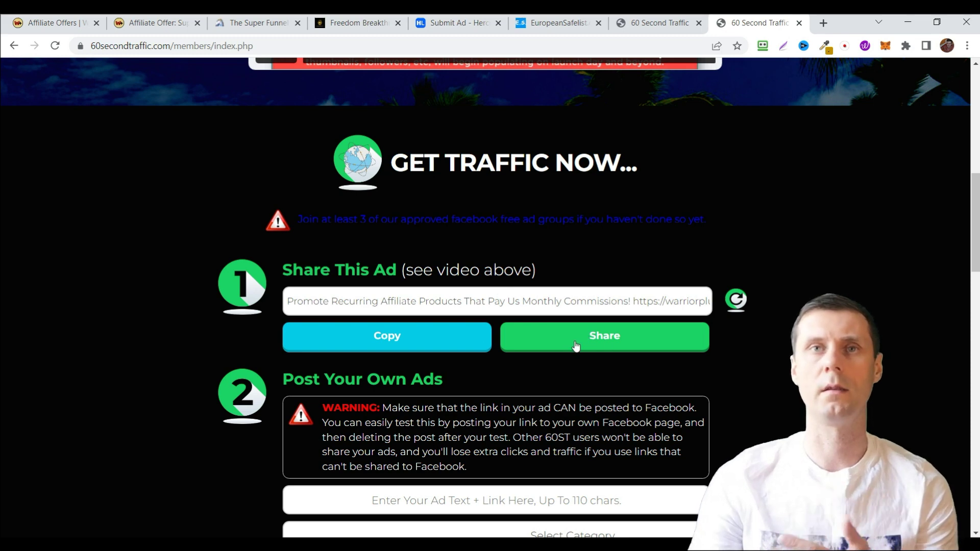
scroll(572, 344, down, 2)
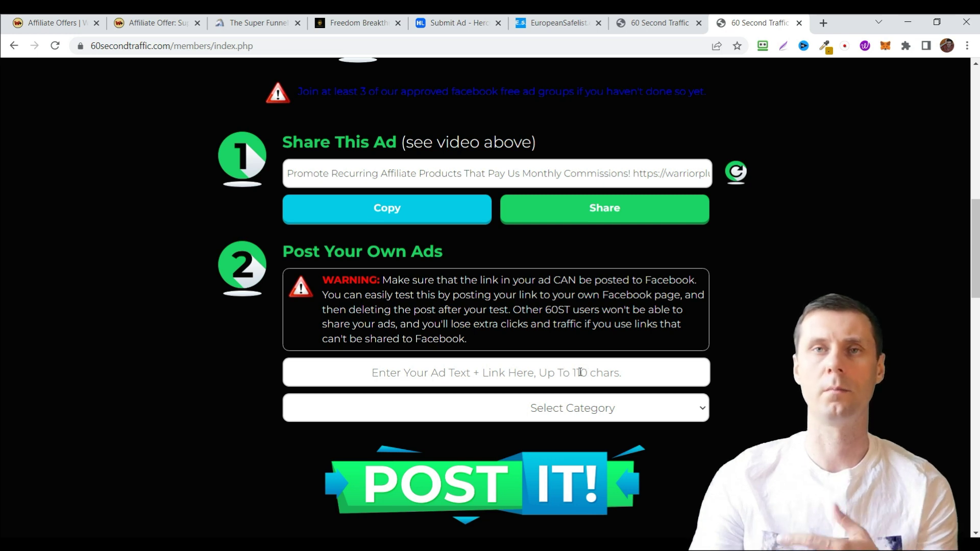
scroll(594, 367, down, 1)
Review the Select Category list on the 60 Second Traffic posting form, leaving it unset.
click(647, 349)
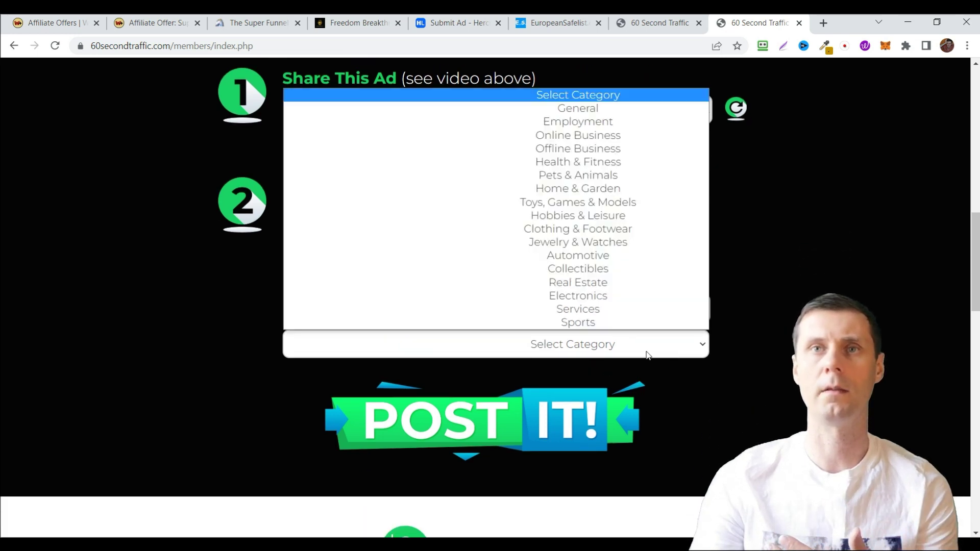
scroll(551, 228, down, 3)
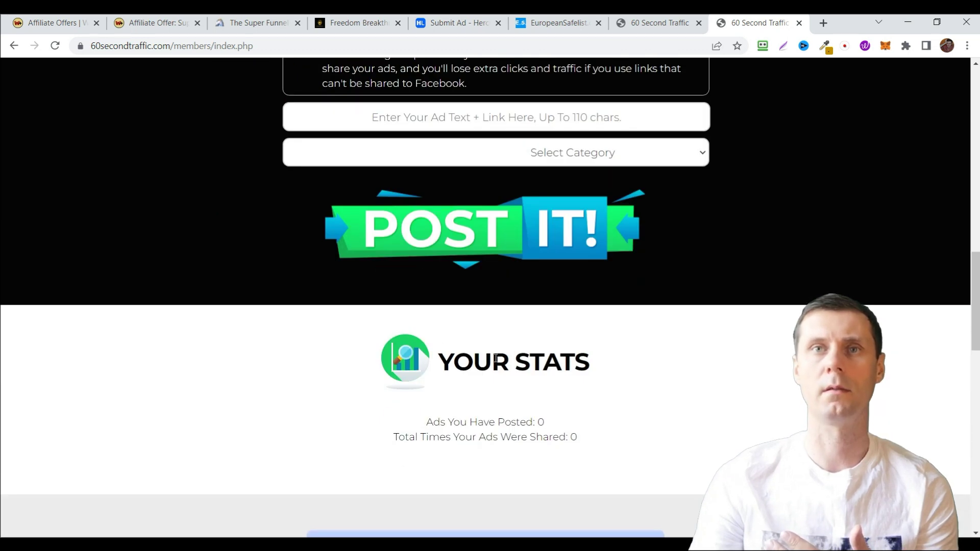
scroll(643, 427, up, 3)
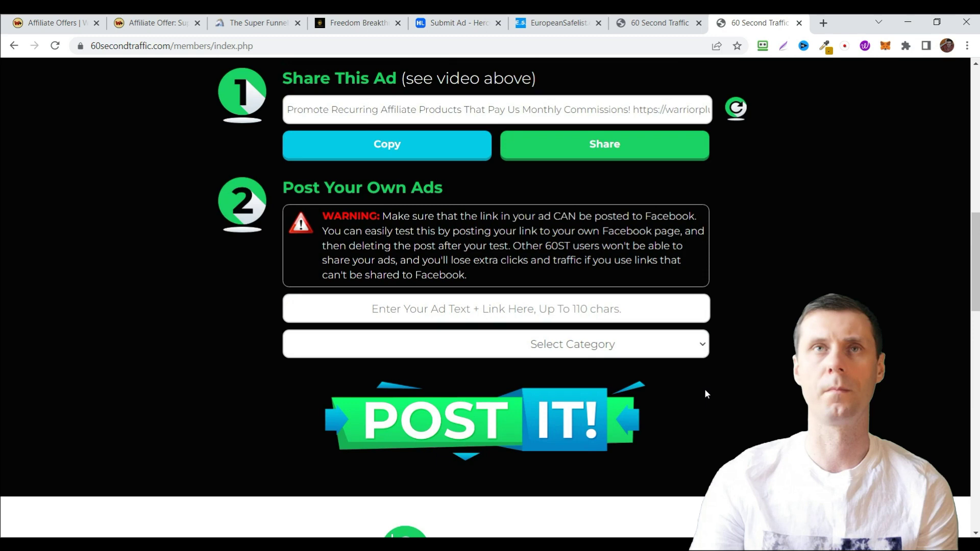
scroll(704, 389, up, 1)
scroll(723, 381, up, 1)
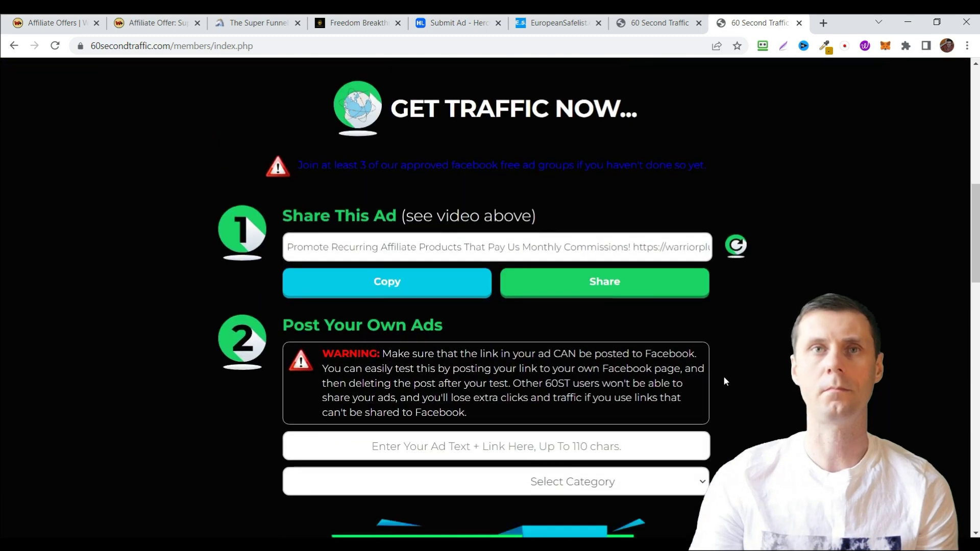